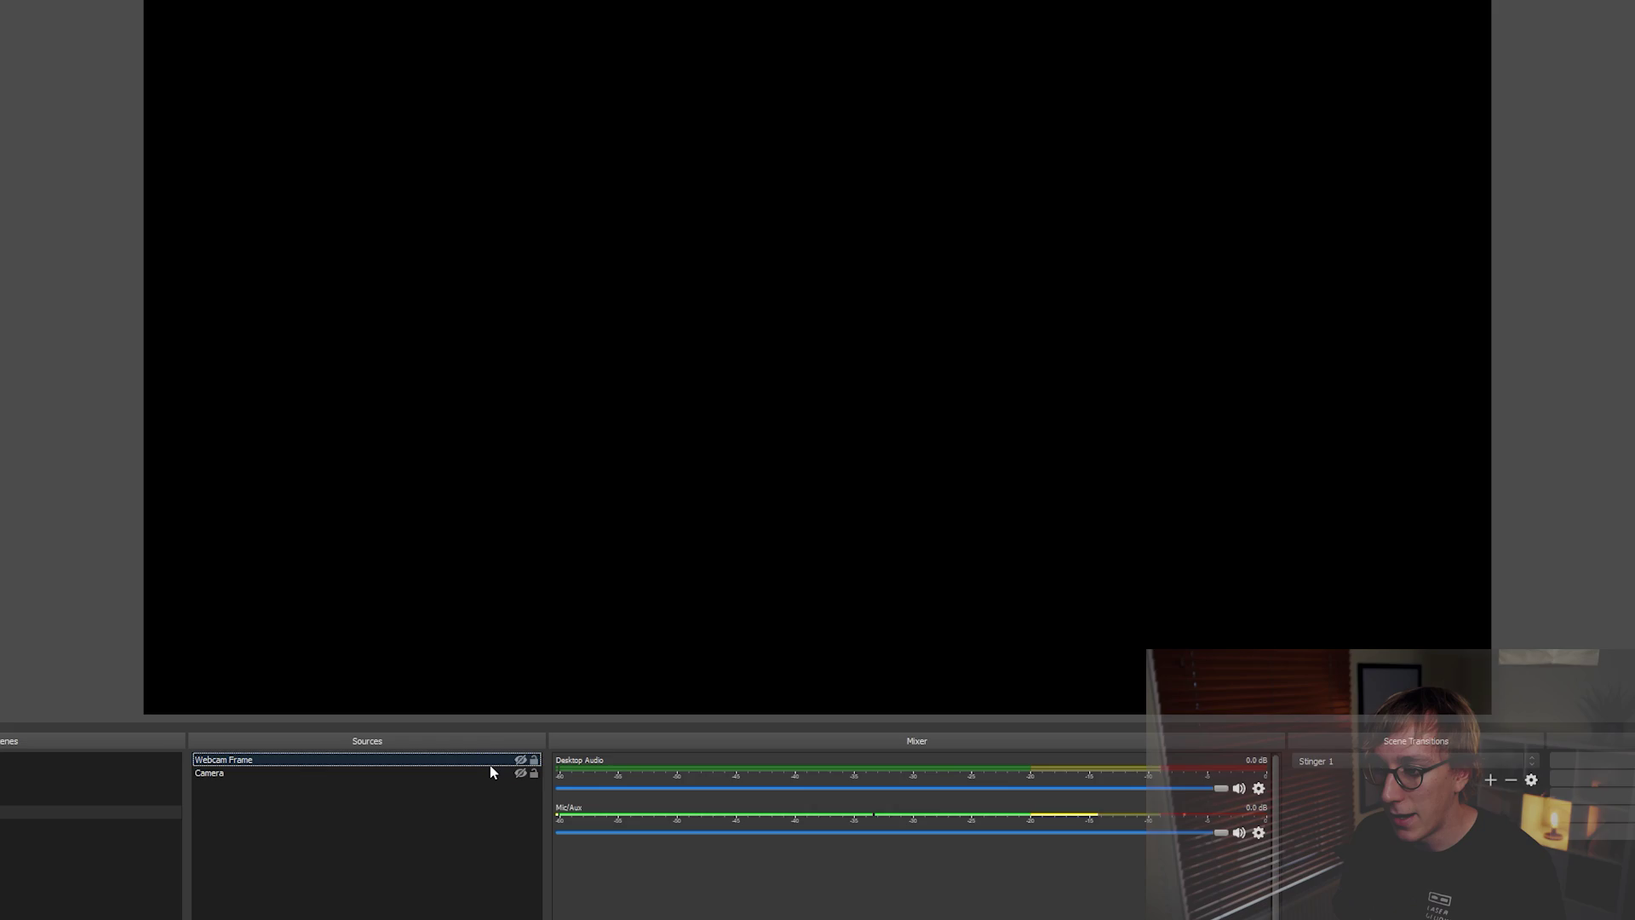
# Step: Turn on visibility for the Camera and Webcam Frame sources in the Sources list
pyautogui.click(492, 806)
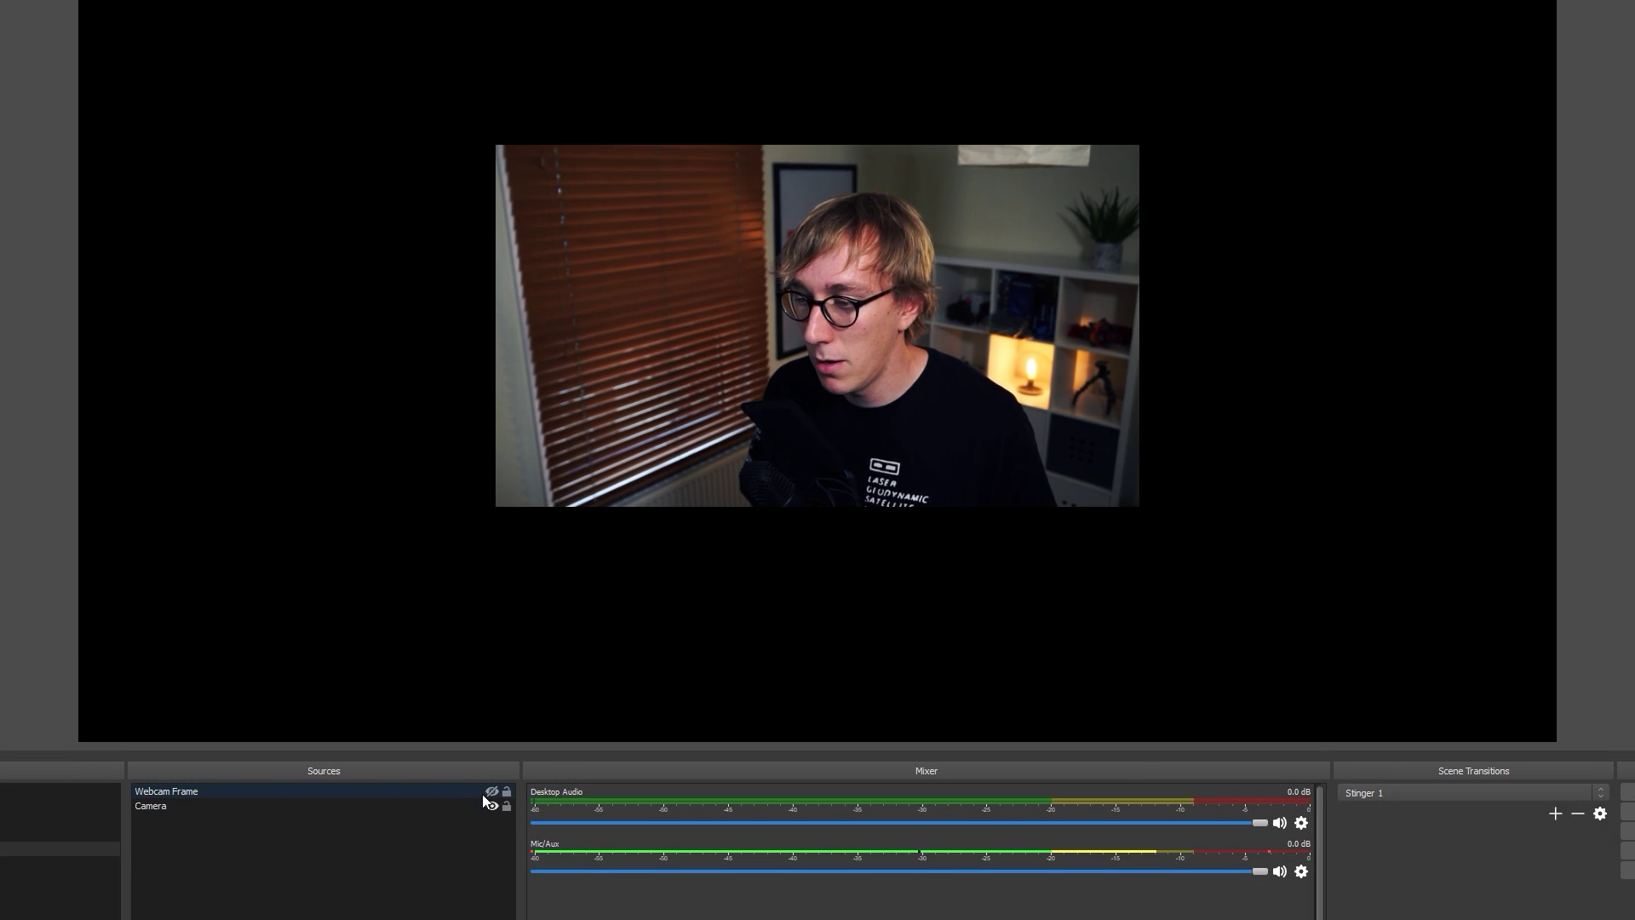
pyautogui.click(492, 792)
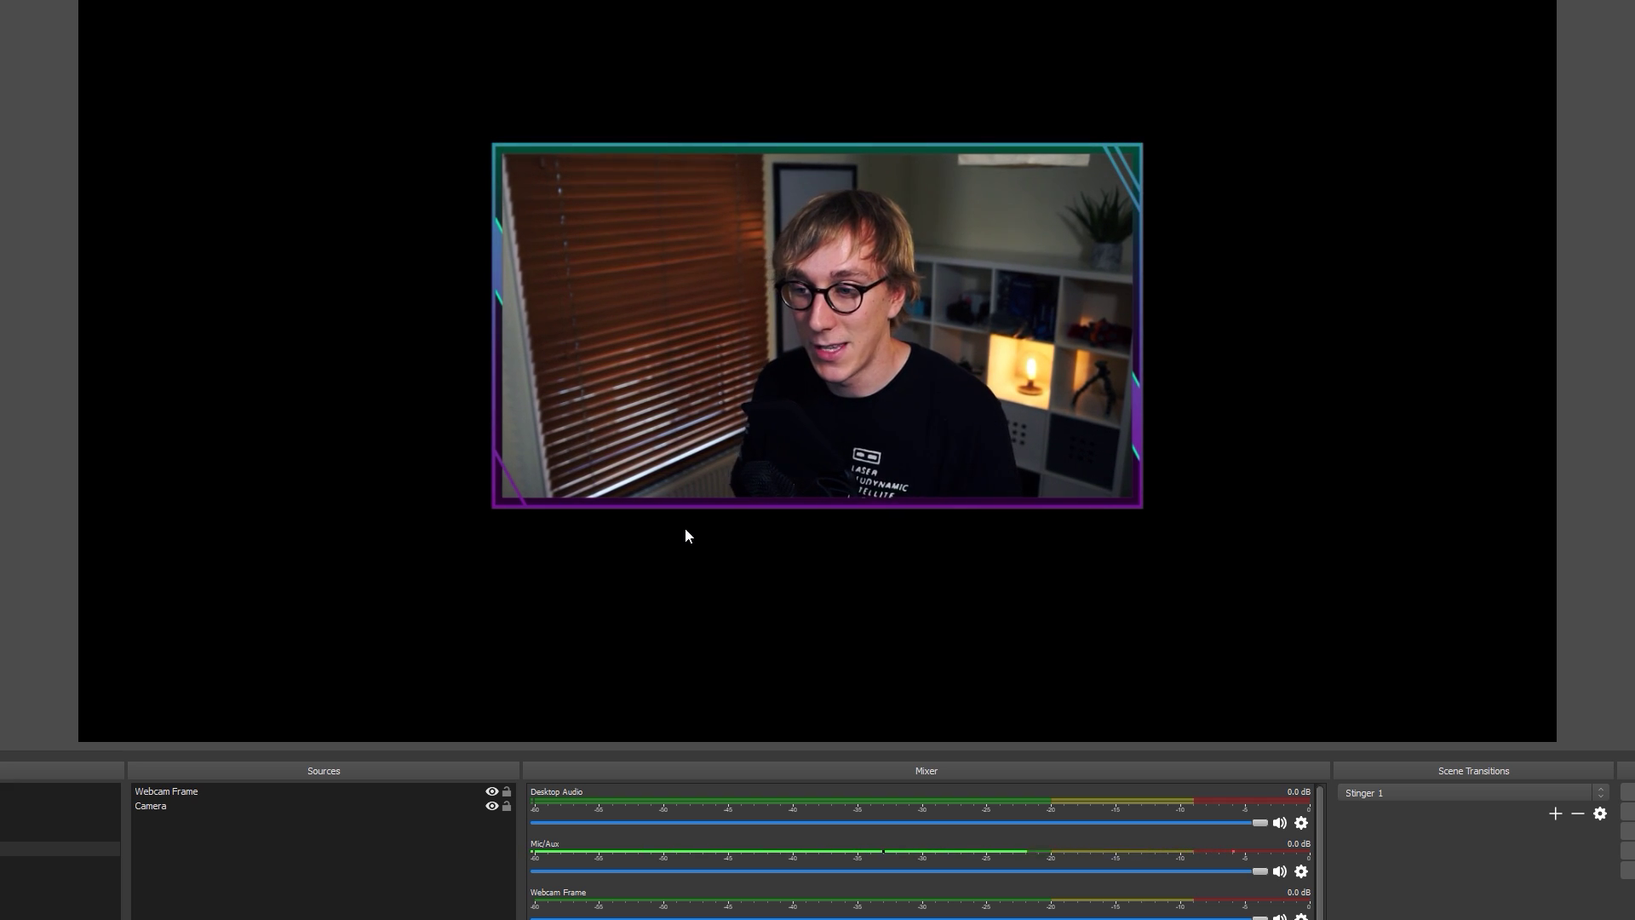
# Step: Group the Webcam Frame and Camera sources into a group named 'Webcam Group'
pyautogui.click(201, 791)
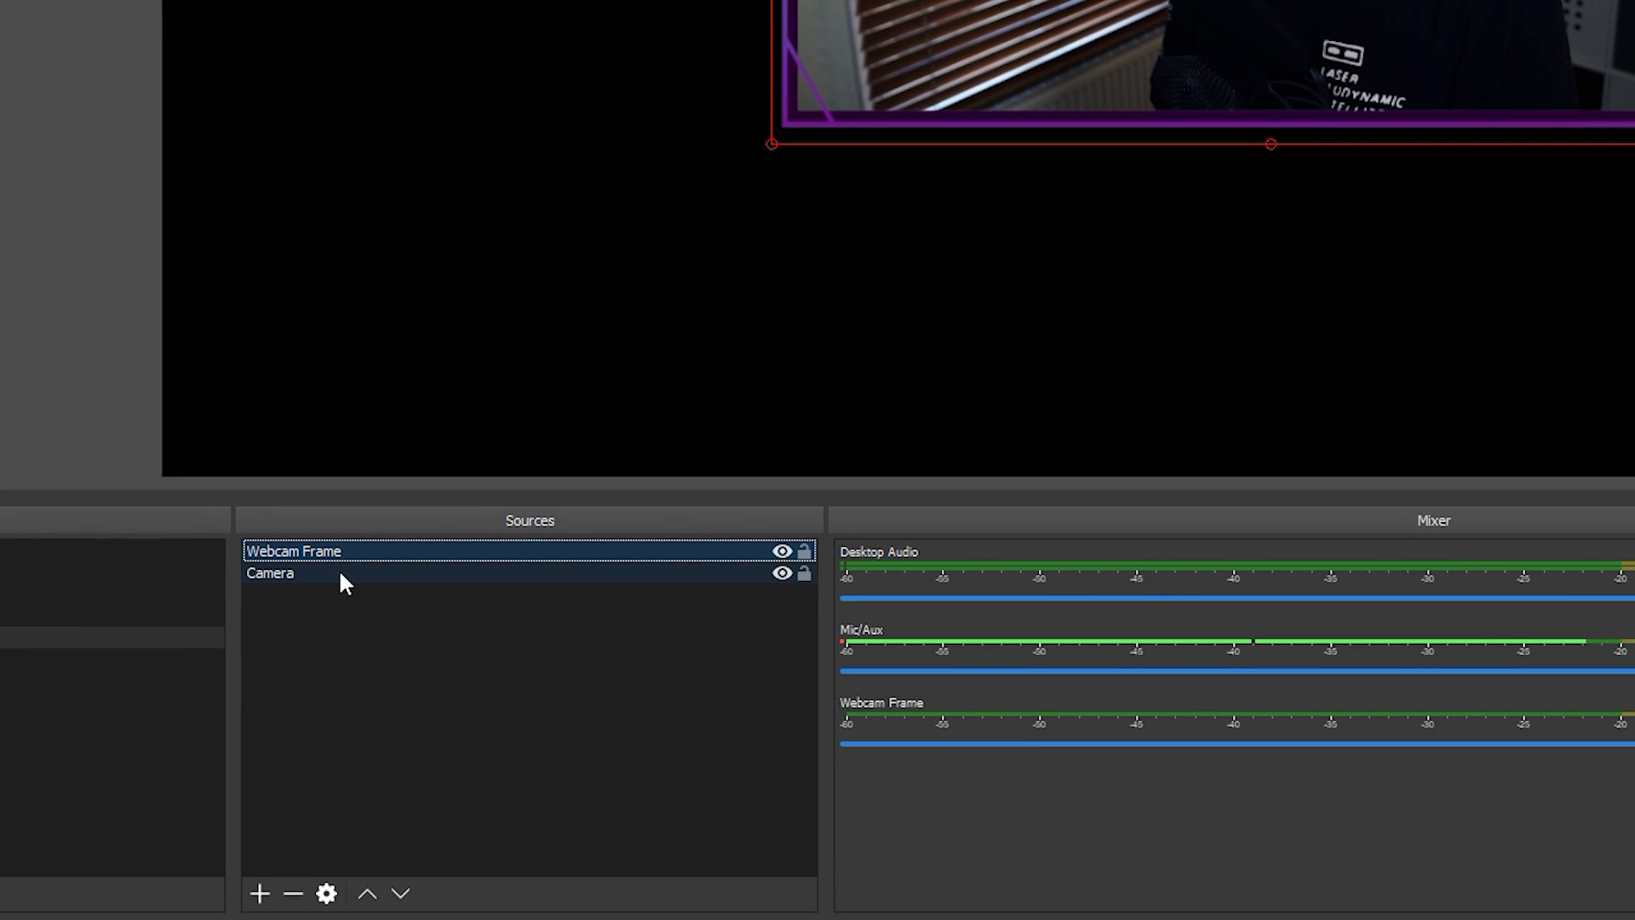
pyautogui.keyDown('ctrl'); pyautogui.click(310, 625); pyautogui.keyUp('ctrl')
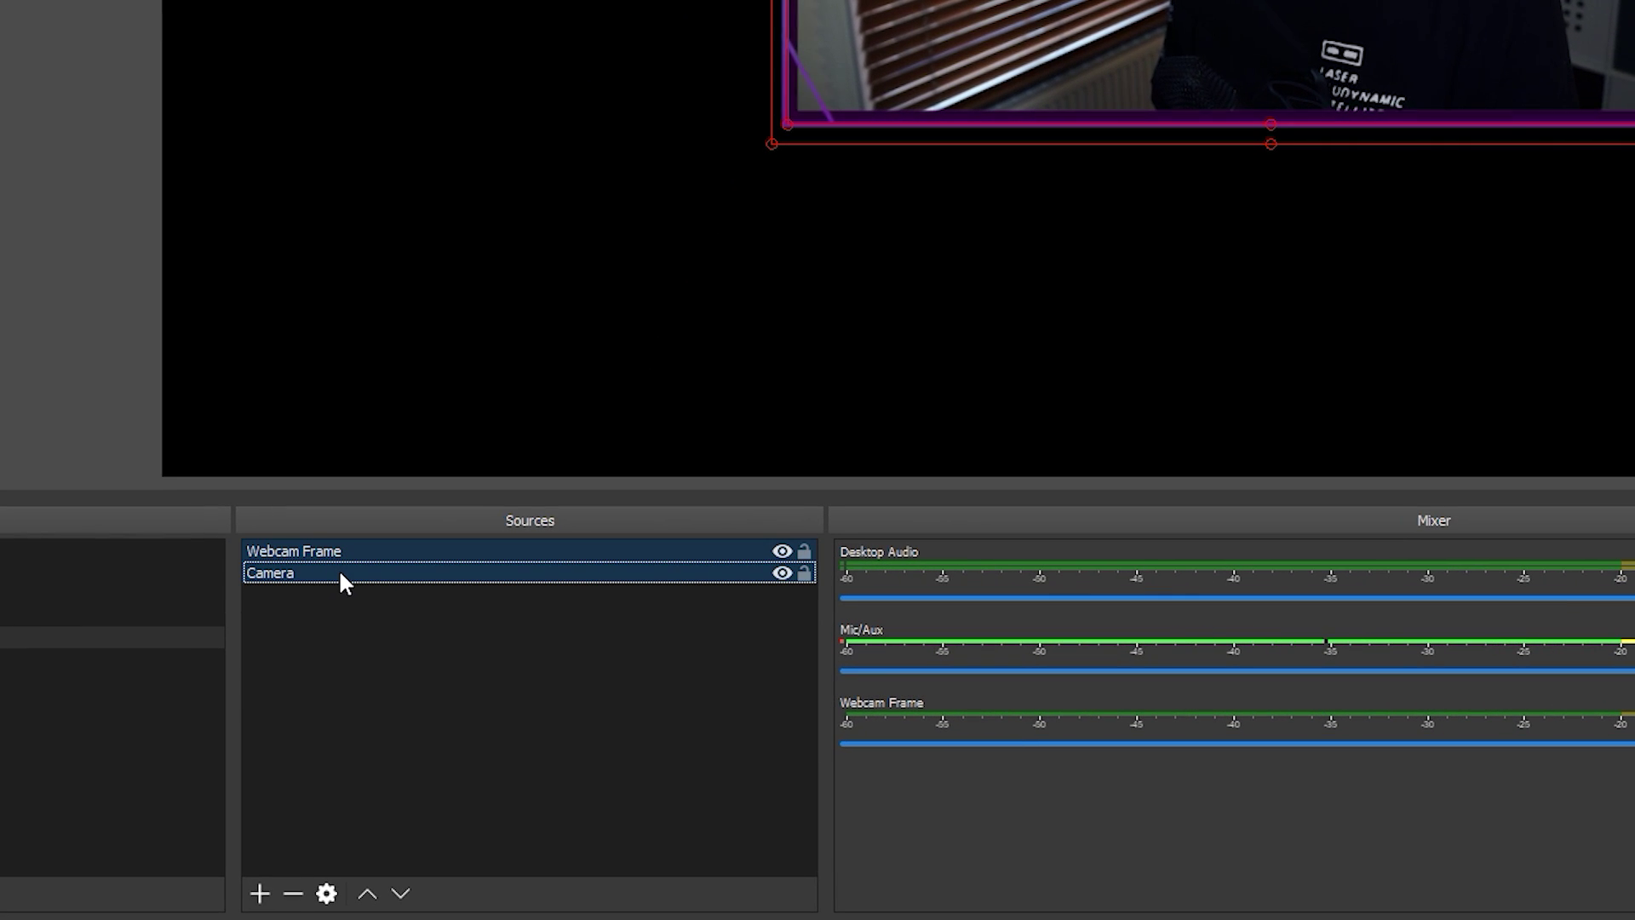
pyautogui.rightClick(383, 558)
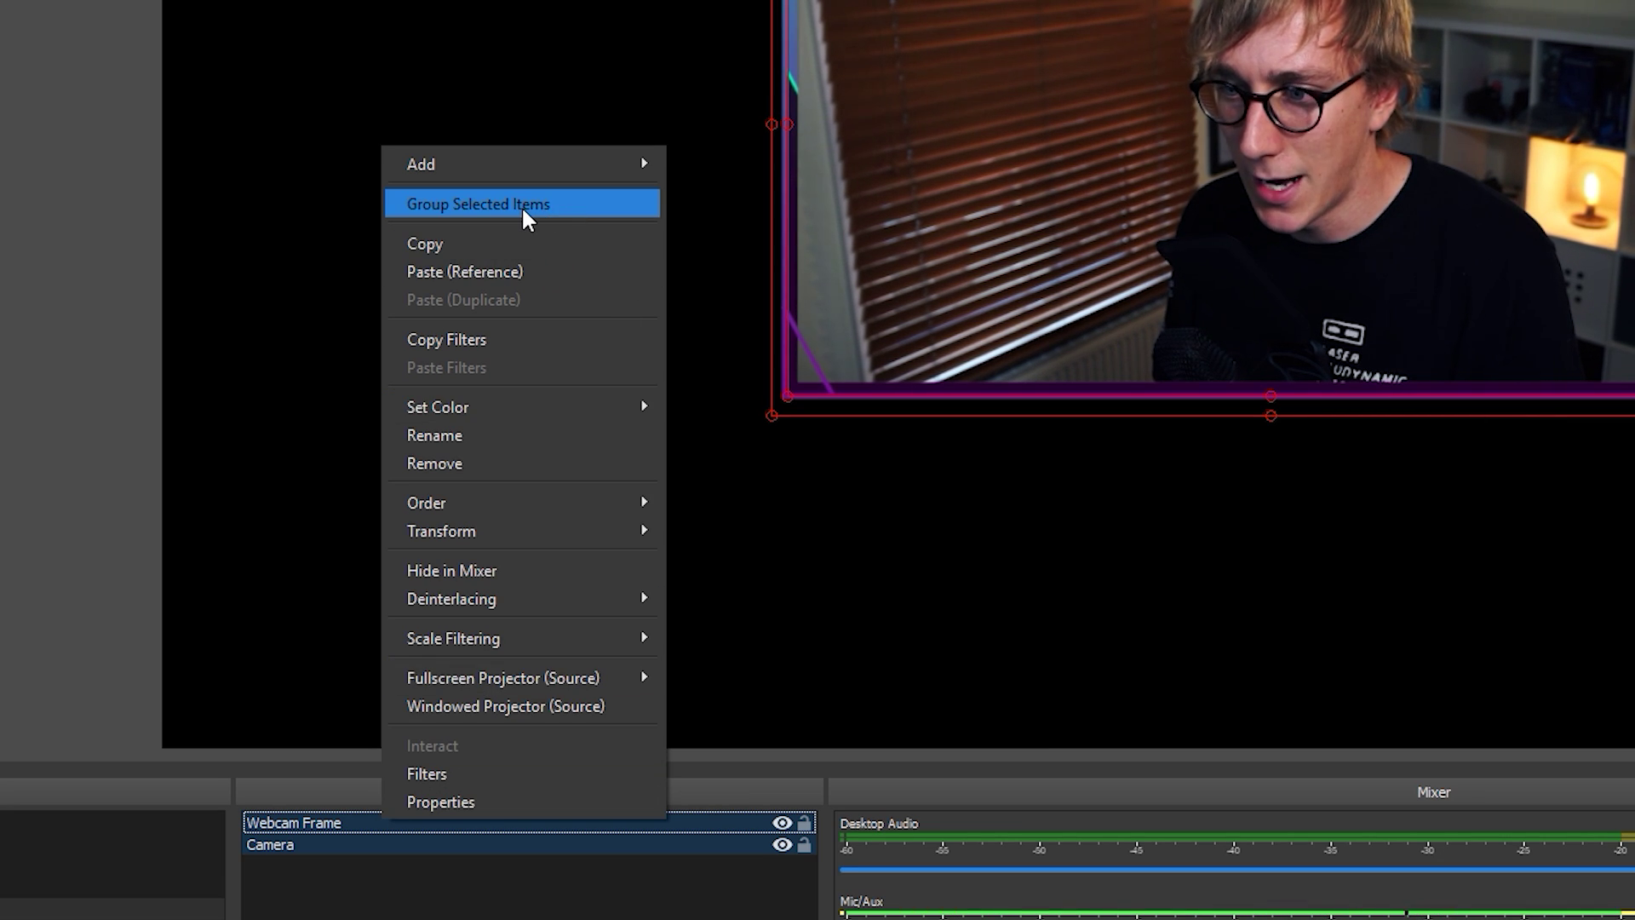
pyautogui.click(522, 206)
pyautogui.press('BackSpace')
pyautogui.press('BackSpace')
pyautogui.press('BackSpace')
pyautogui.press('BackSpace')
pyautogui.press('BackSpace')
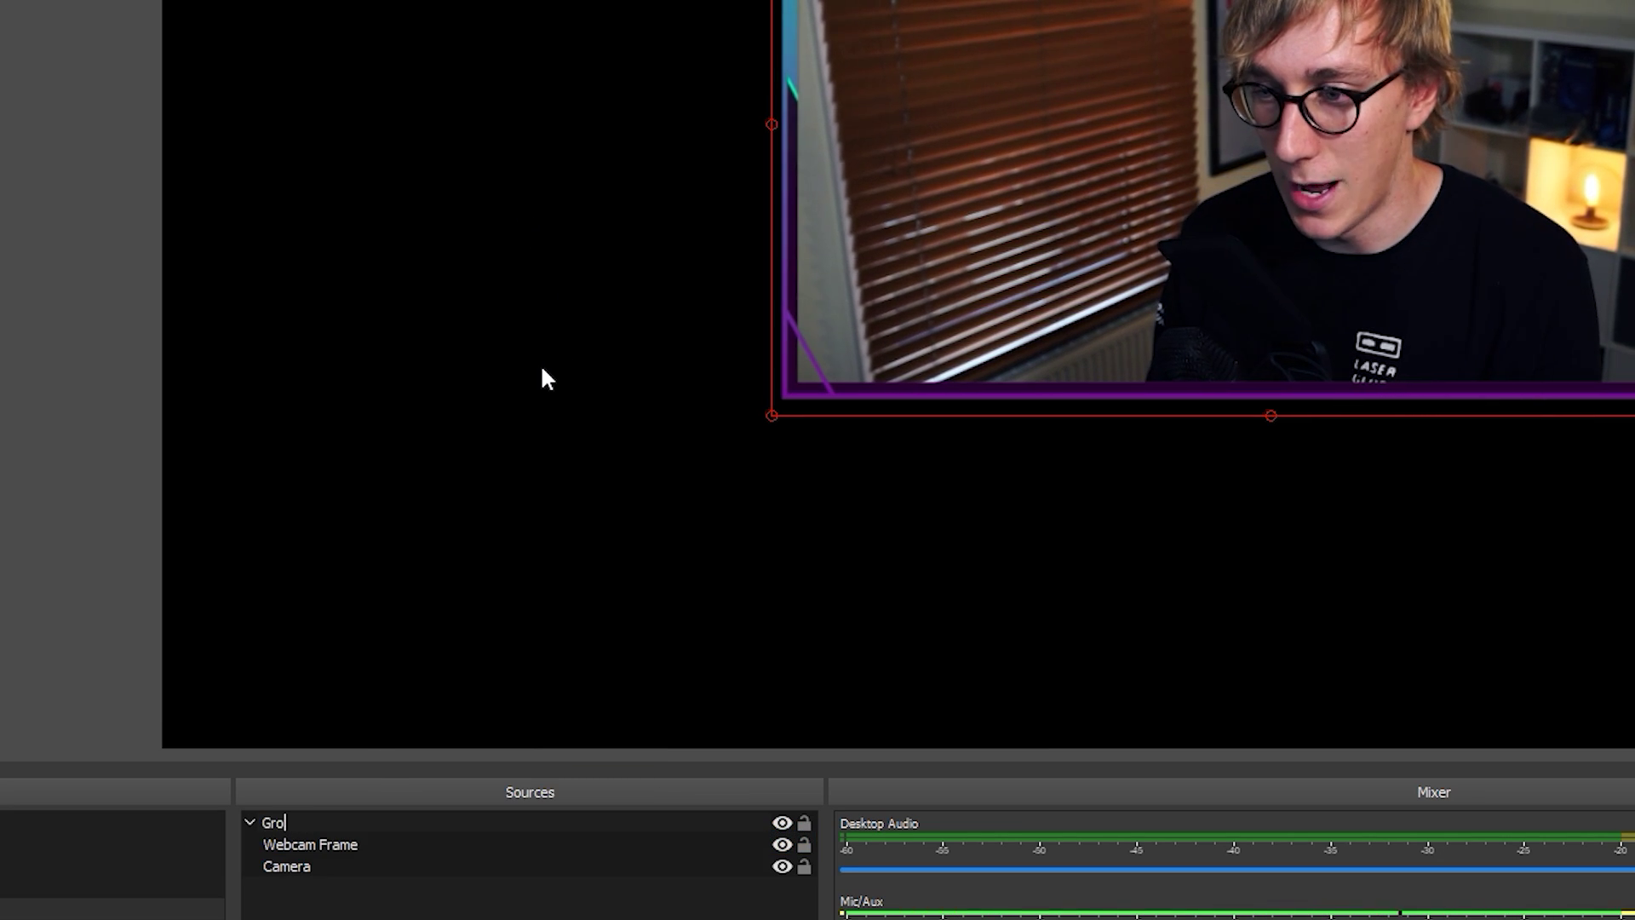
pyautogui.write('Webcam')
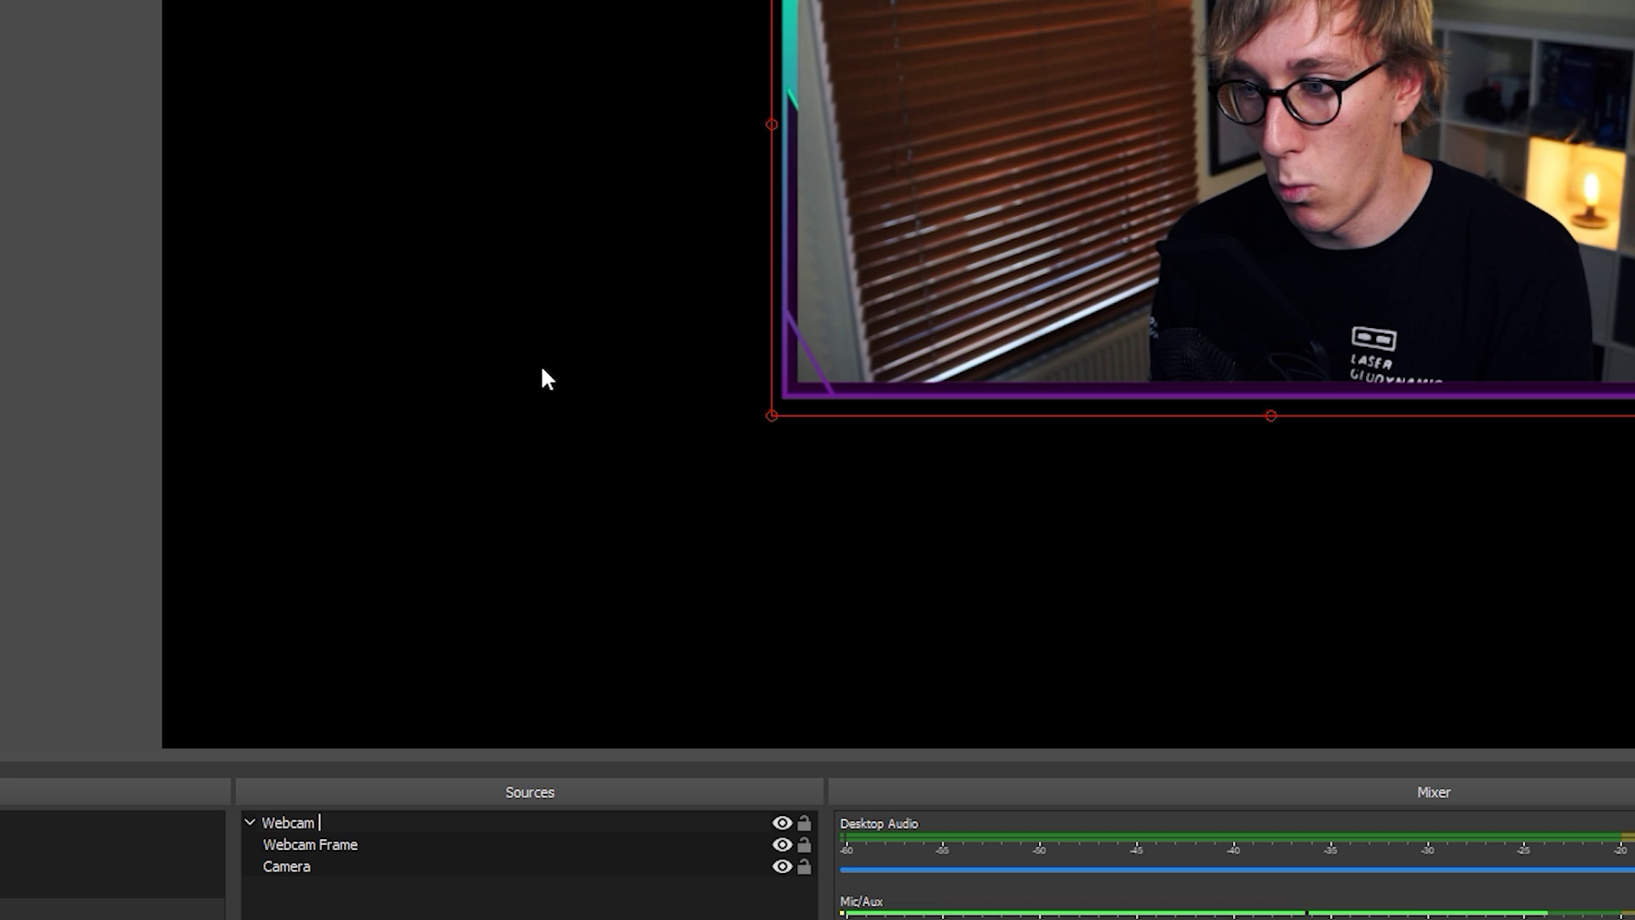
pyautogui.press('Return')
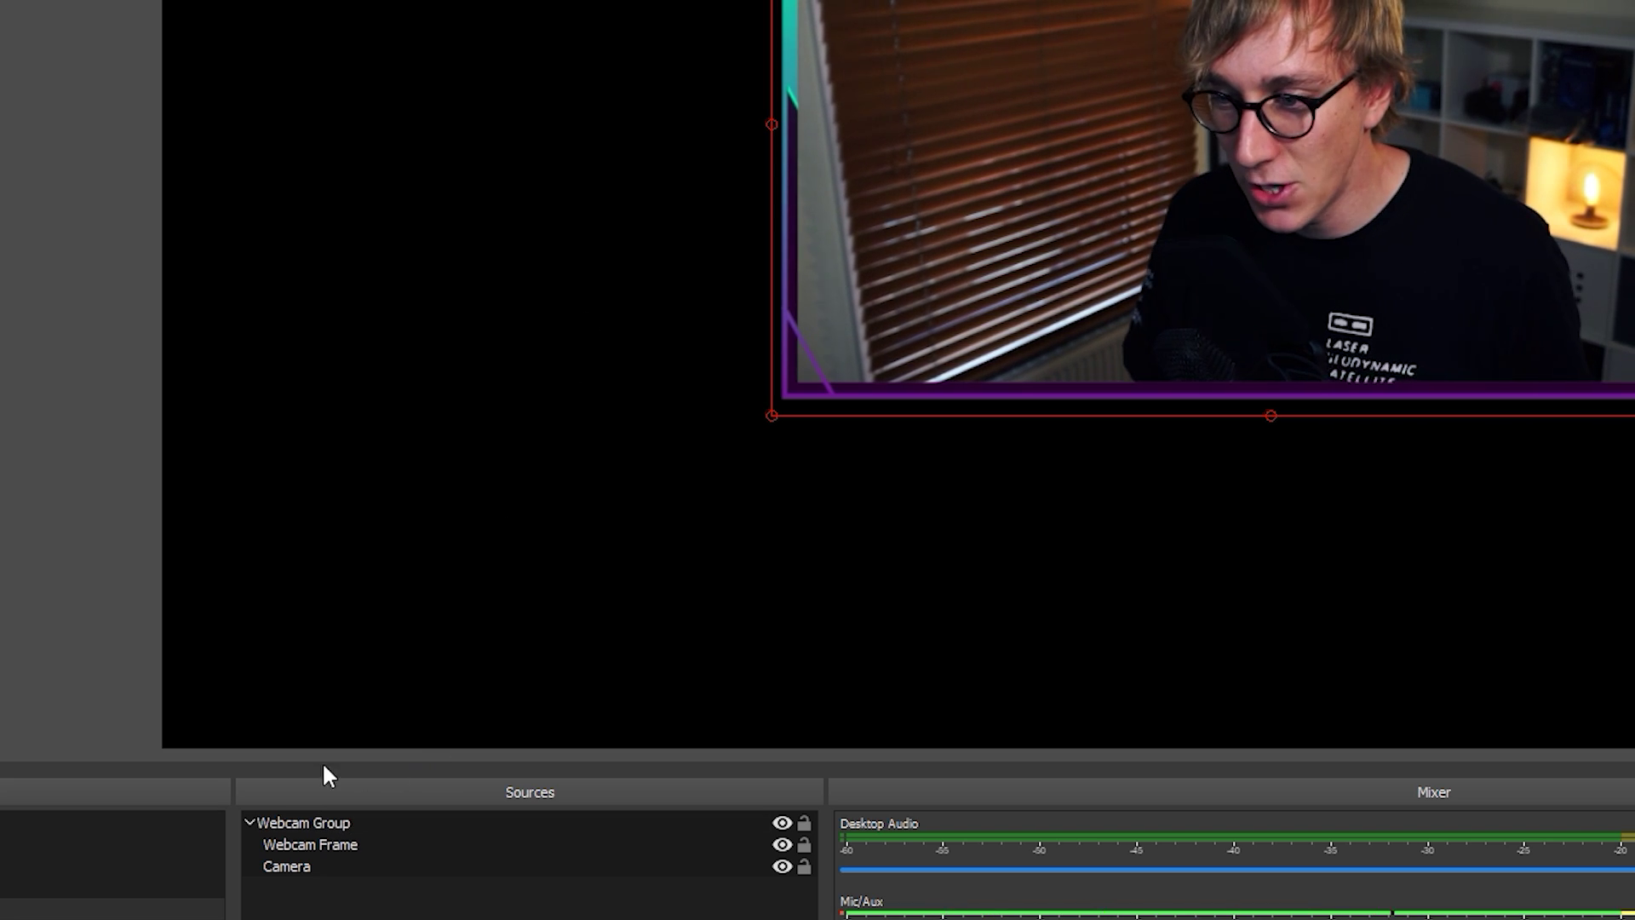
# Step: Collapse Webcam Group and toggle its visibility off and on, leaving it visible
pyautogui.click(245, 823)
pyautogui.click(249, 823)
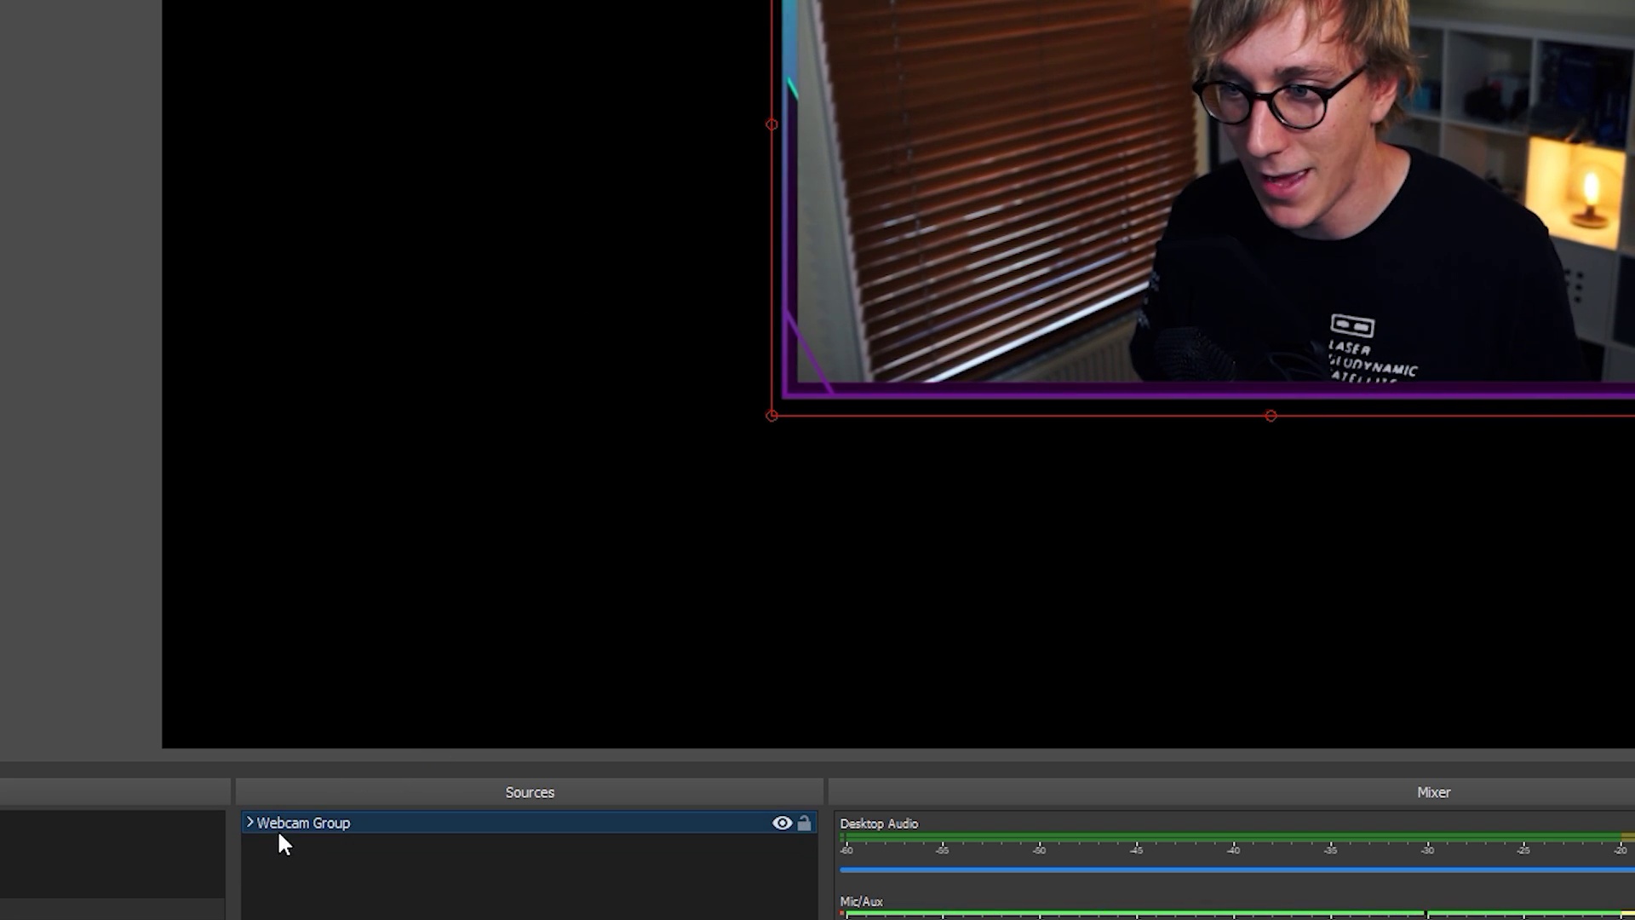
pyautogui.click(782, 823)
pyautogui.click(779, 823)
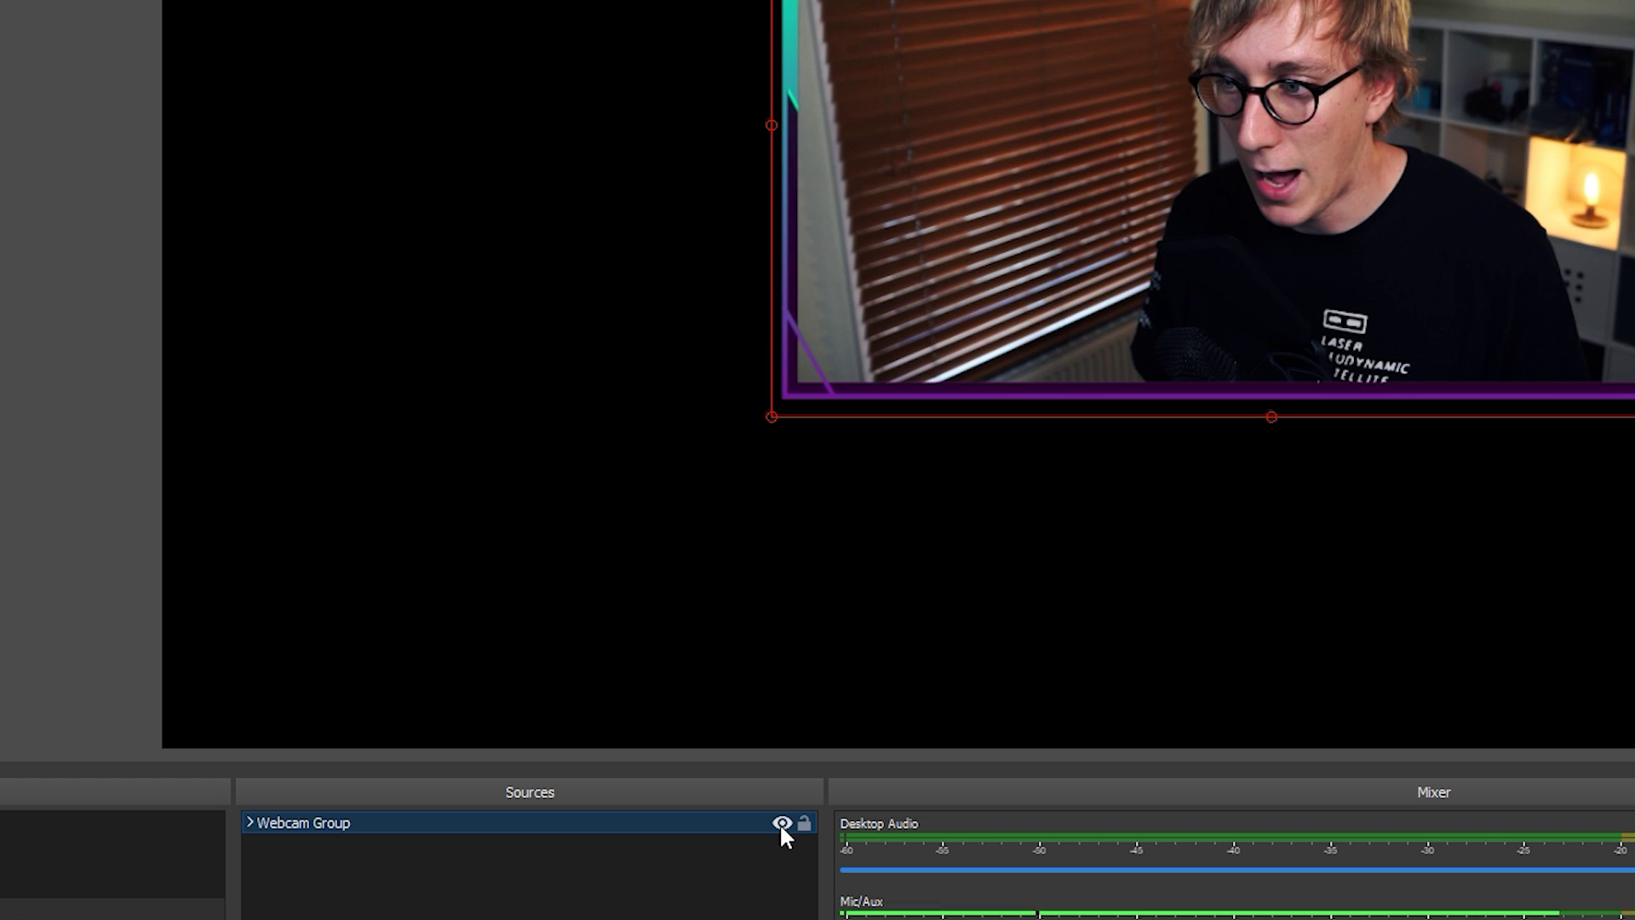
pyautogui.click(779, 823)
pyautogui.click(779, 823)
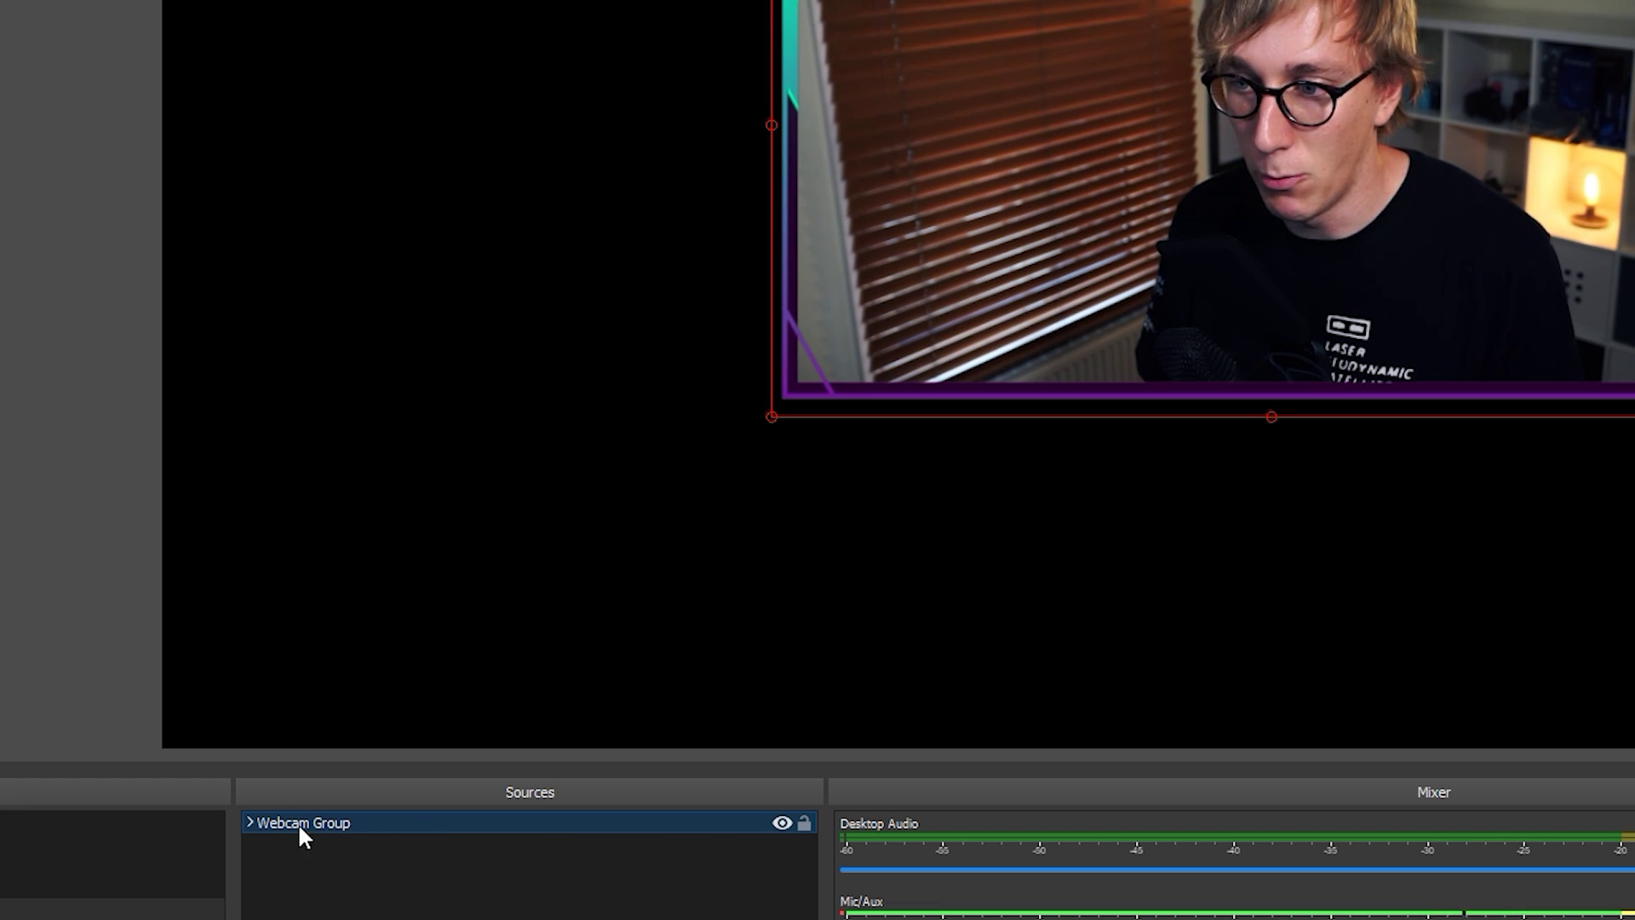
# Step: Expand Webcam Group, then move and resize it in the preview toward the canvas centre
pyautogui.click(247, 823)
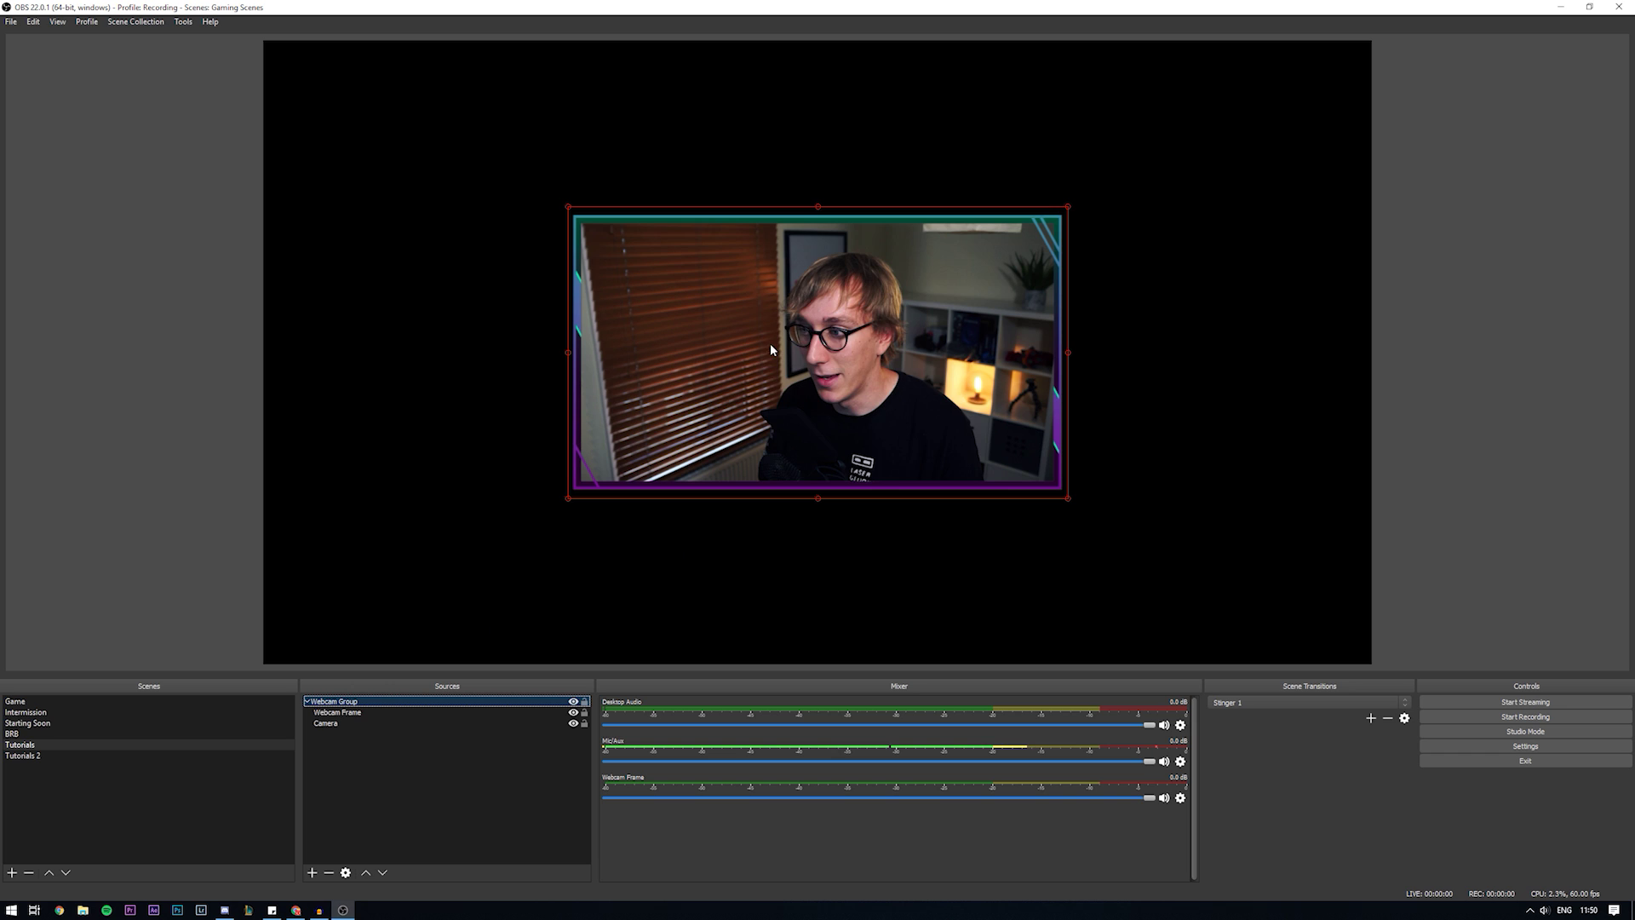
pyautogui.click(934, 362)
pyautogui.moveTo(687, 406); pyautogui.dragTo(713, 382)
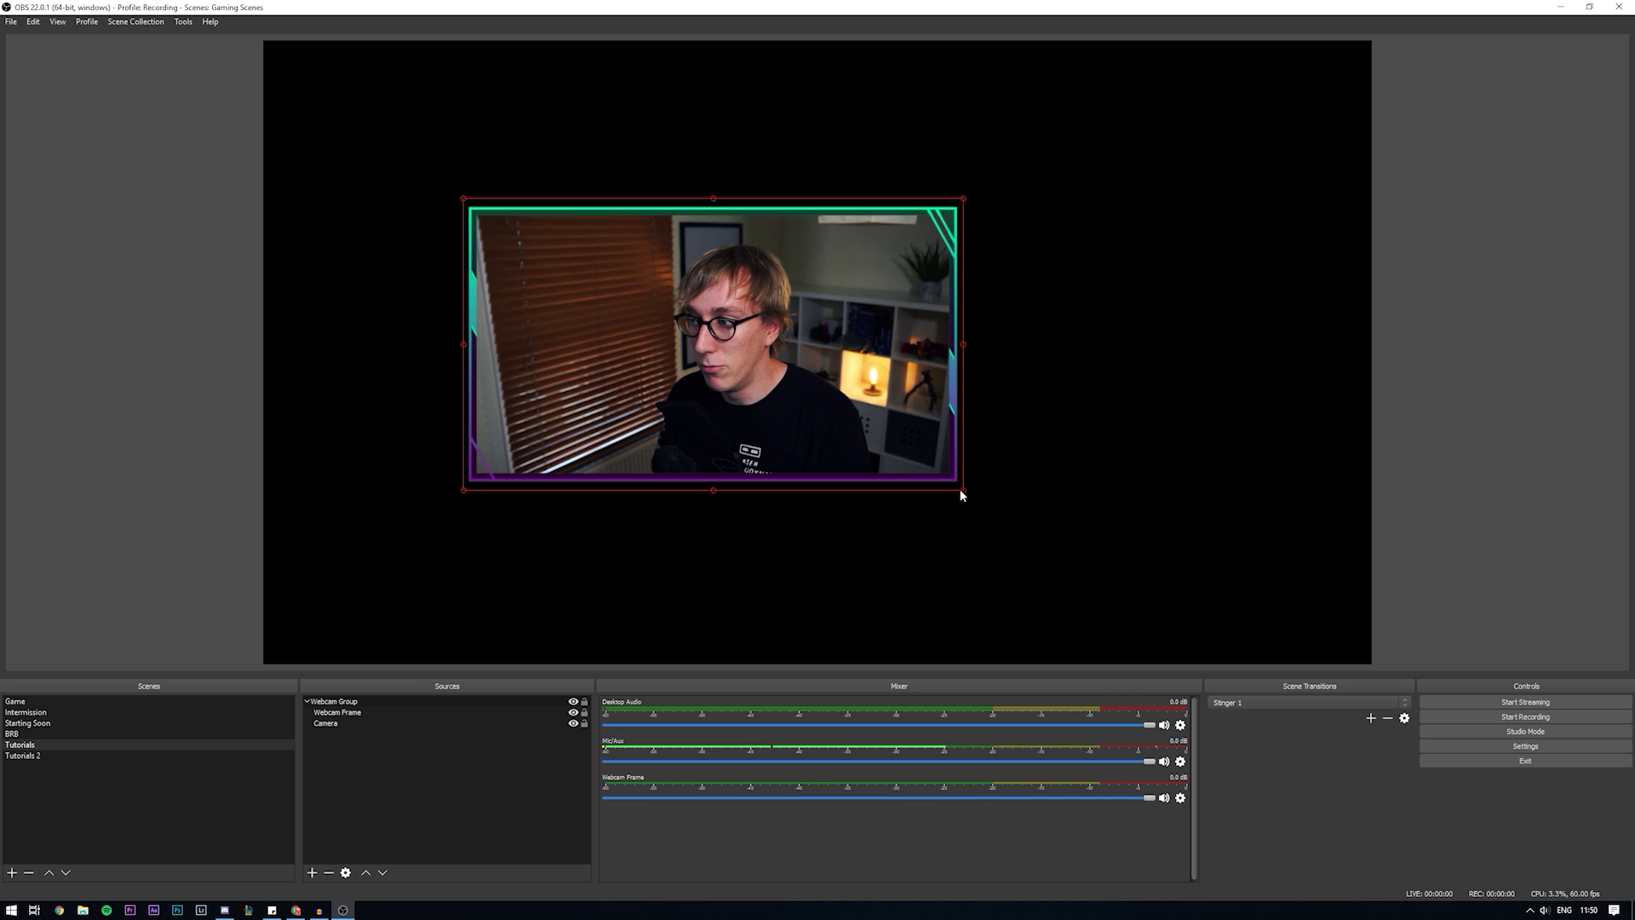
pyautogui.moveTo(961, 487); pyautogui.dragTo(1036, 547)
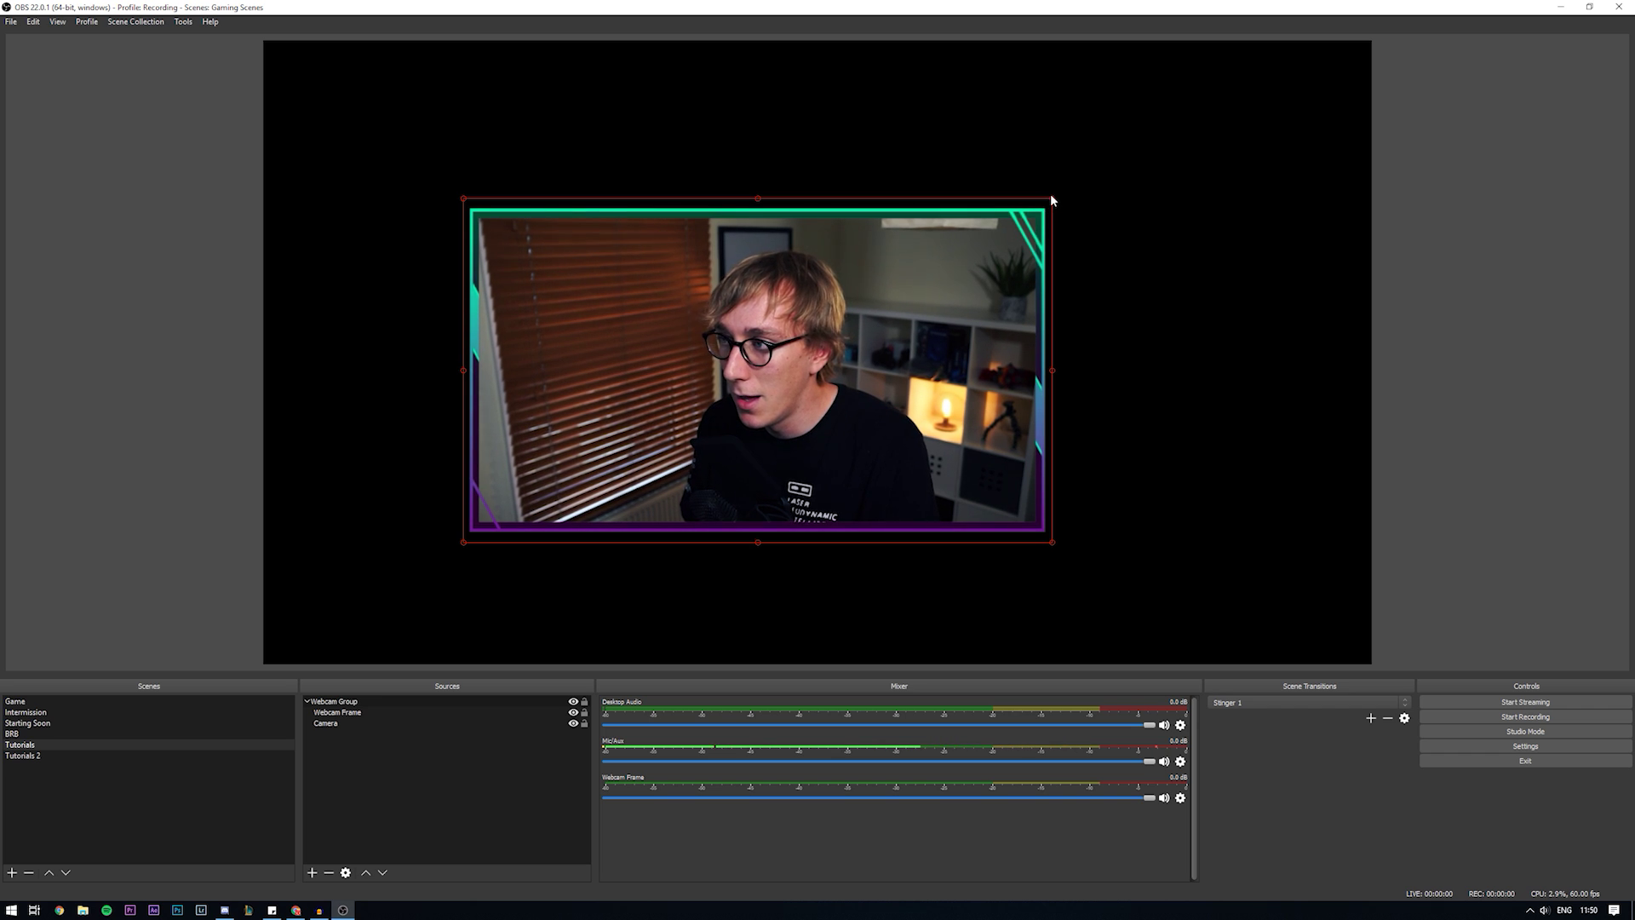
pyautogui.moveTo(1054, 202); pyautogui.dragTo(695, 406)
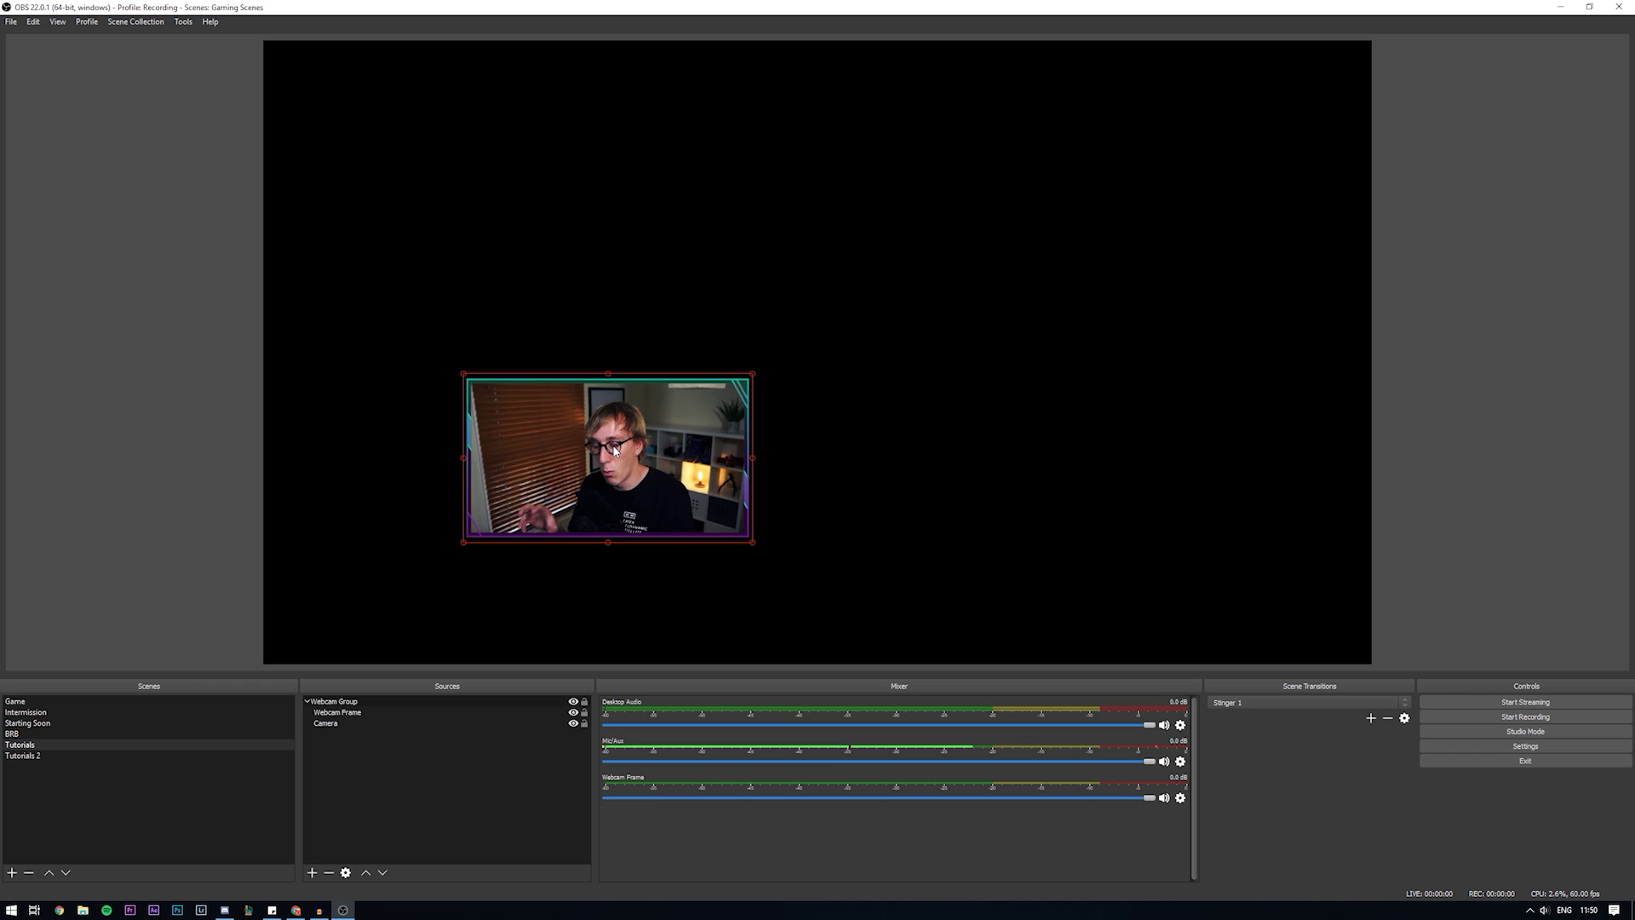
pyautogui.moveTo(614, 452); pyautogui.dragTo(794, 331)
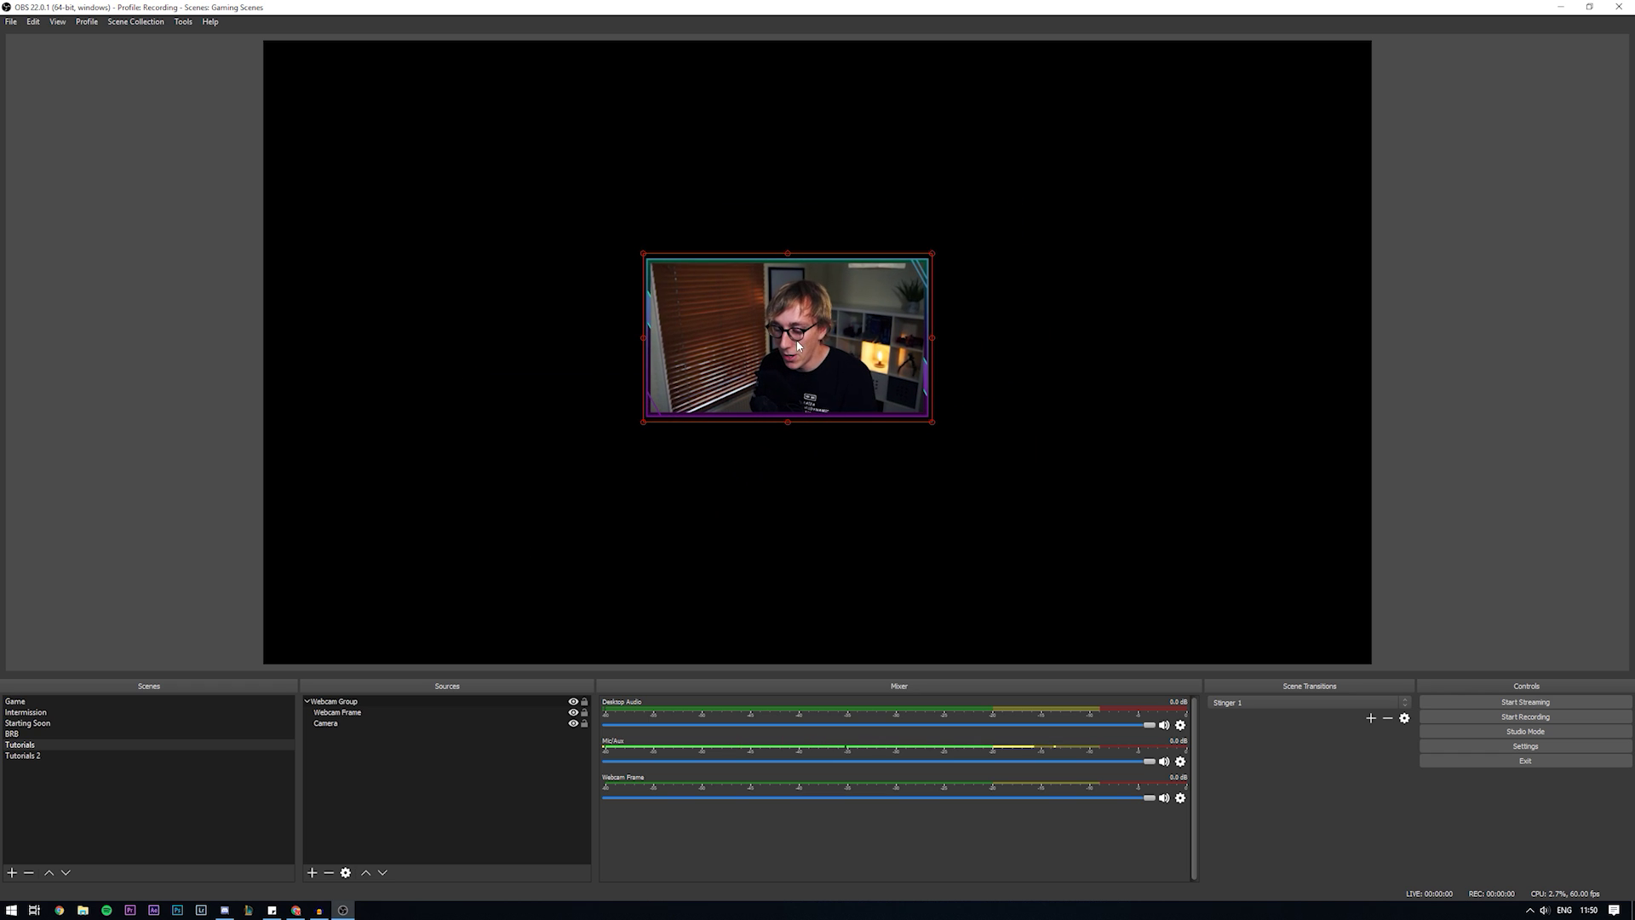
# Step: Stretch Webcam Group to fill the whole canvas and deselect it
pyautogui.hotkey('ctrl', 'f')
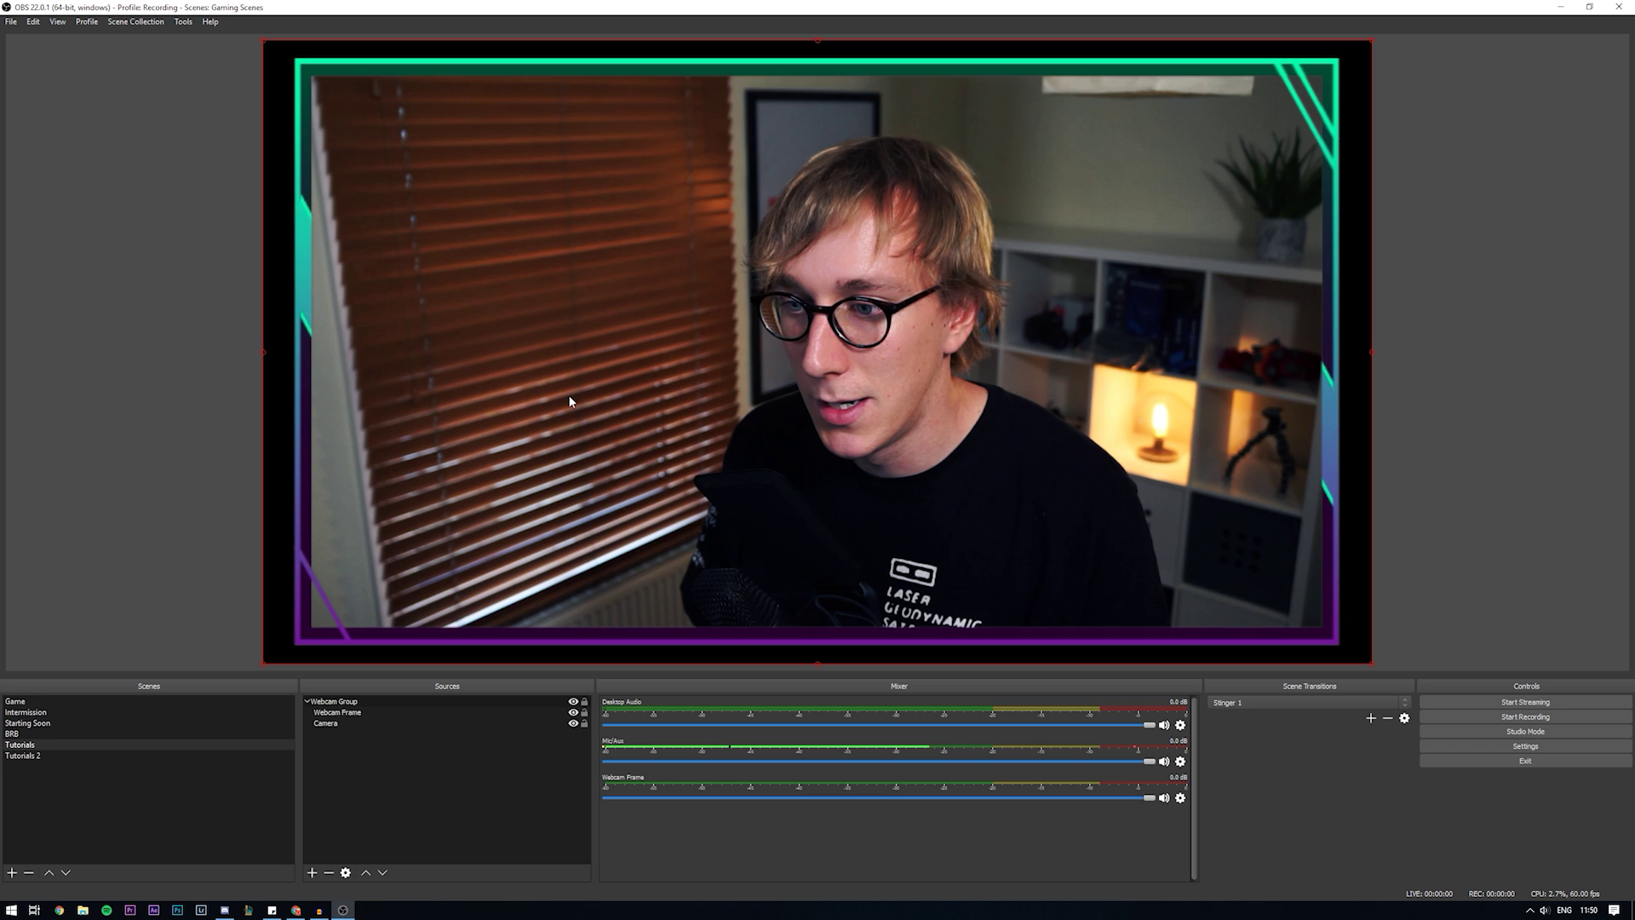
pyautogui.click(356, 751)
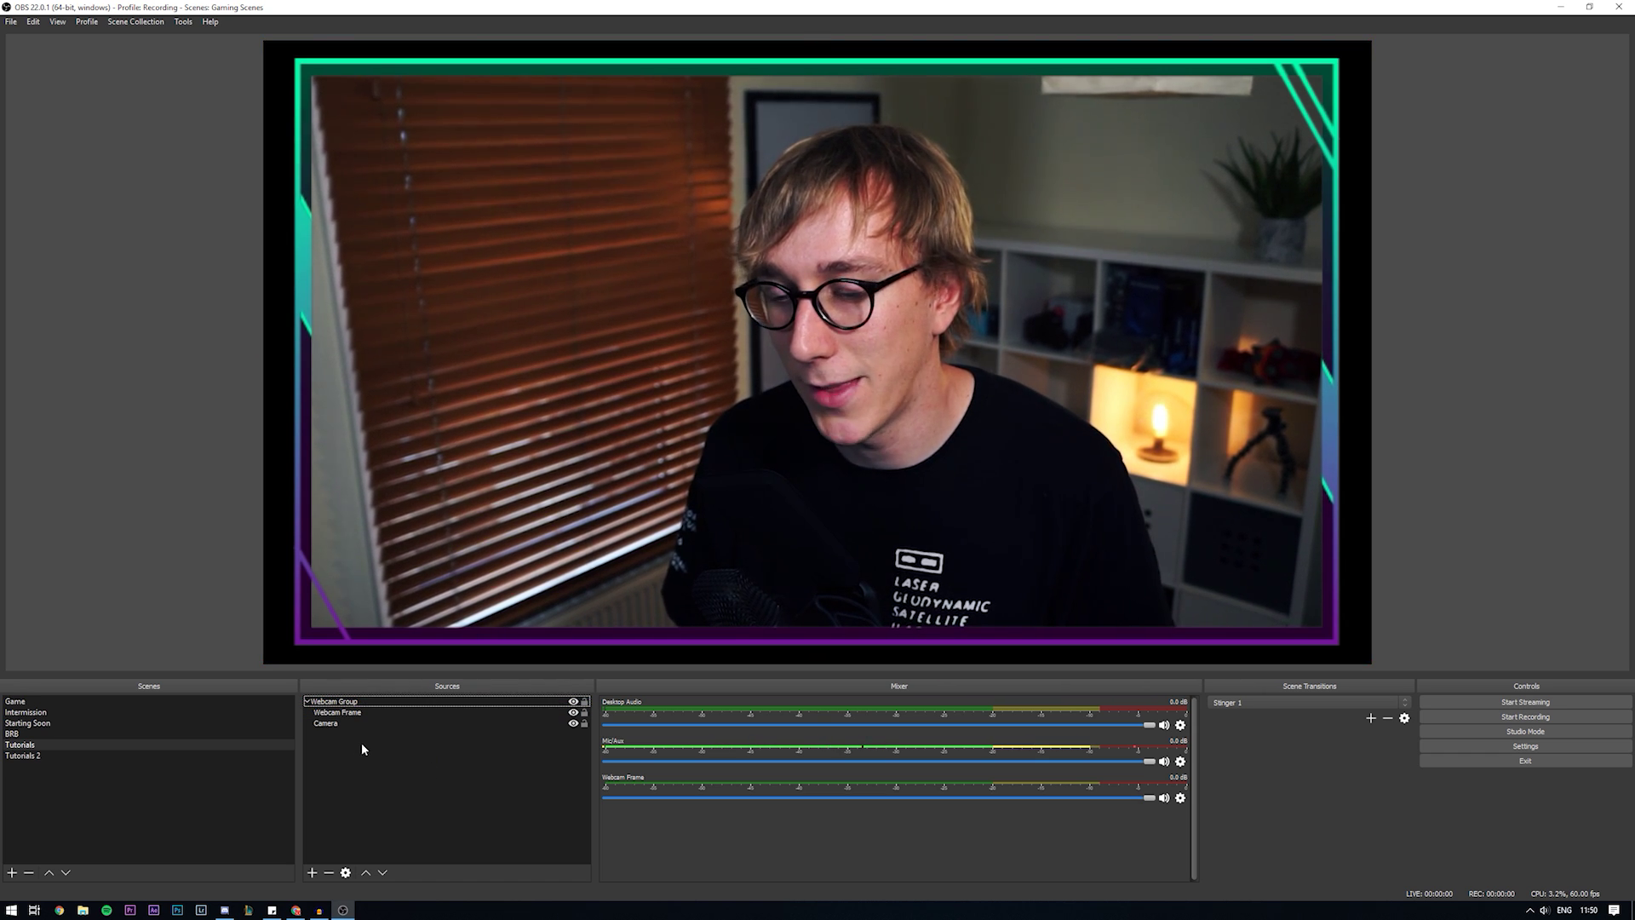
pyautogui.click(137, 755)
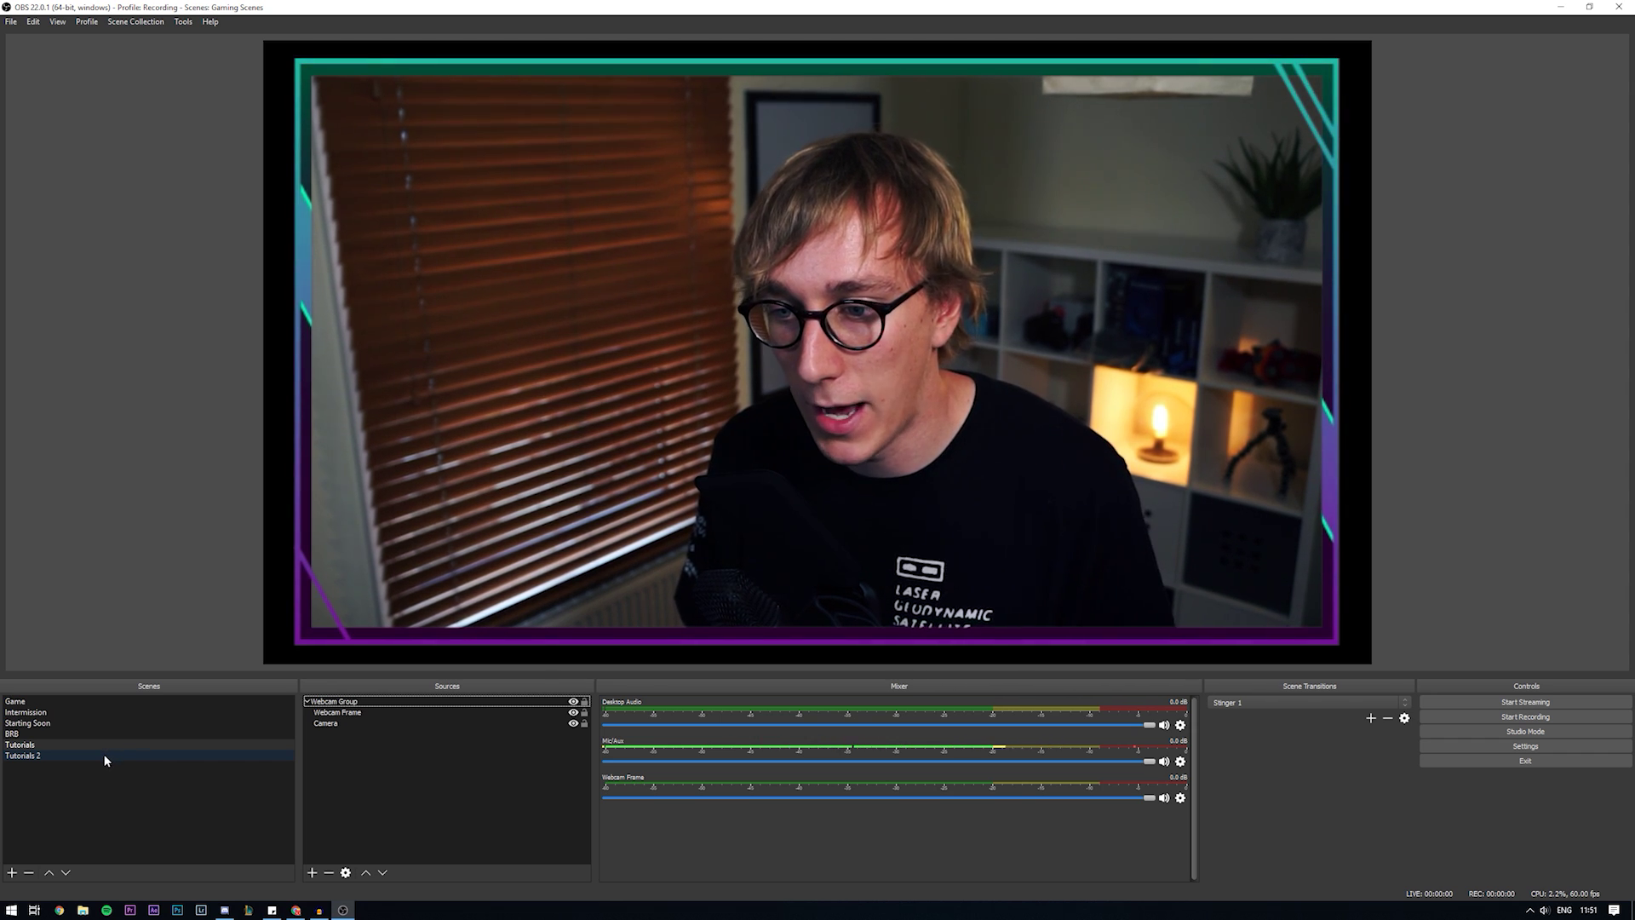
# Step: Add the existing Webcam Group to the Tutorials 2 scene and drag it toward the centre
pyautogui.click(104, 756)
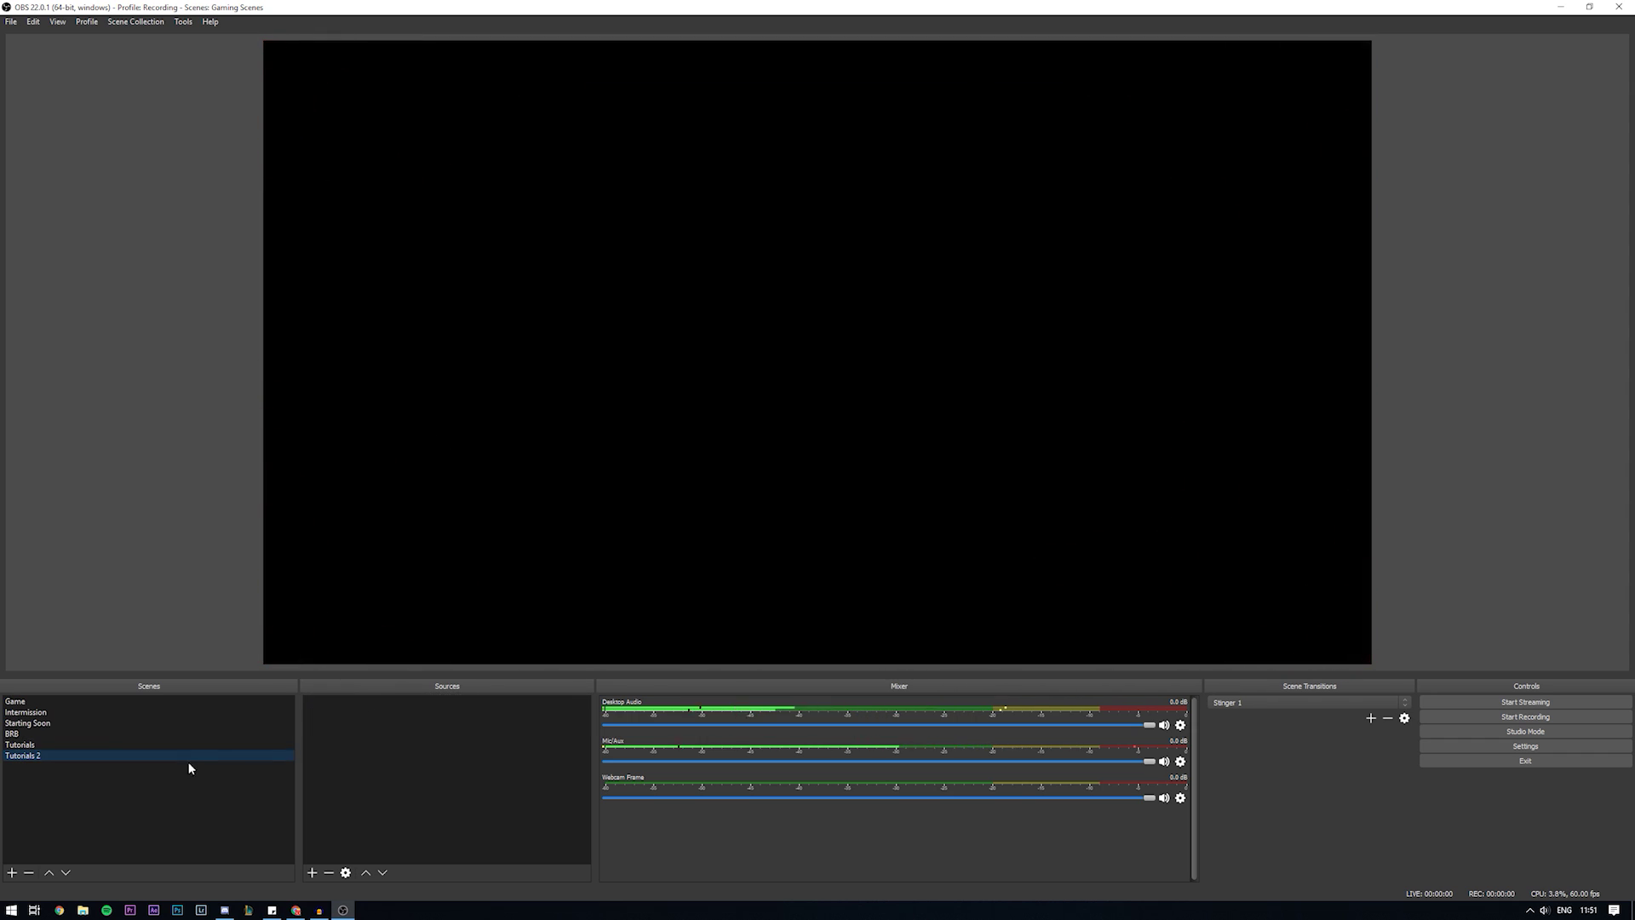
pyautogui.click(356, 764)
pyautogui.rightClick(358, 734)
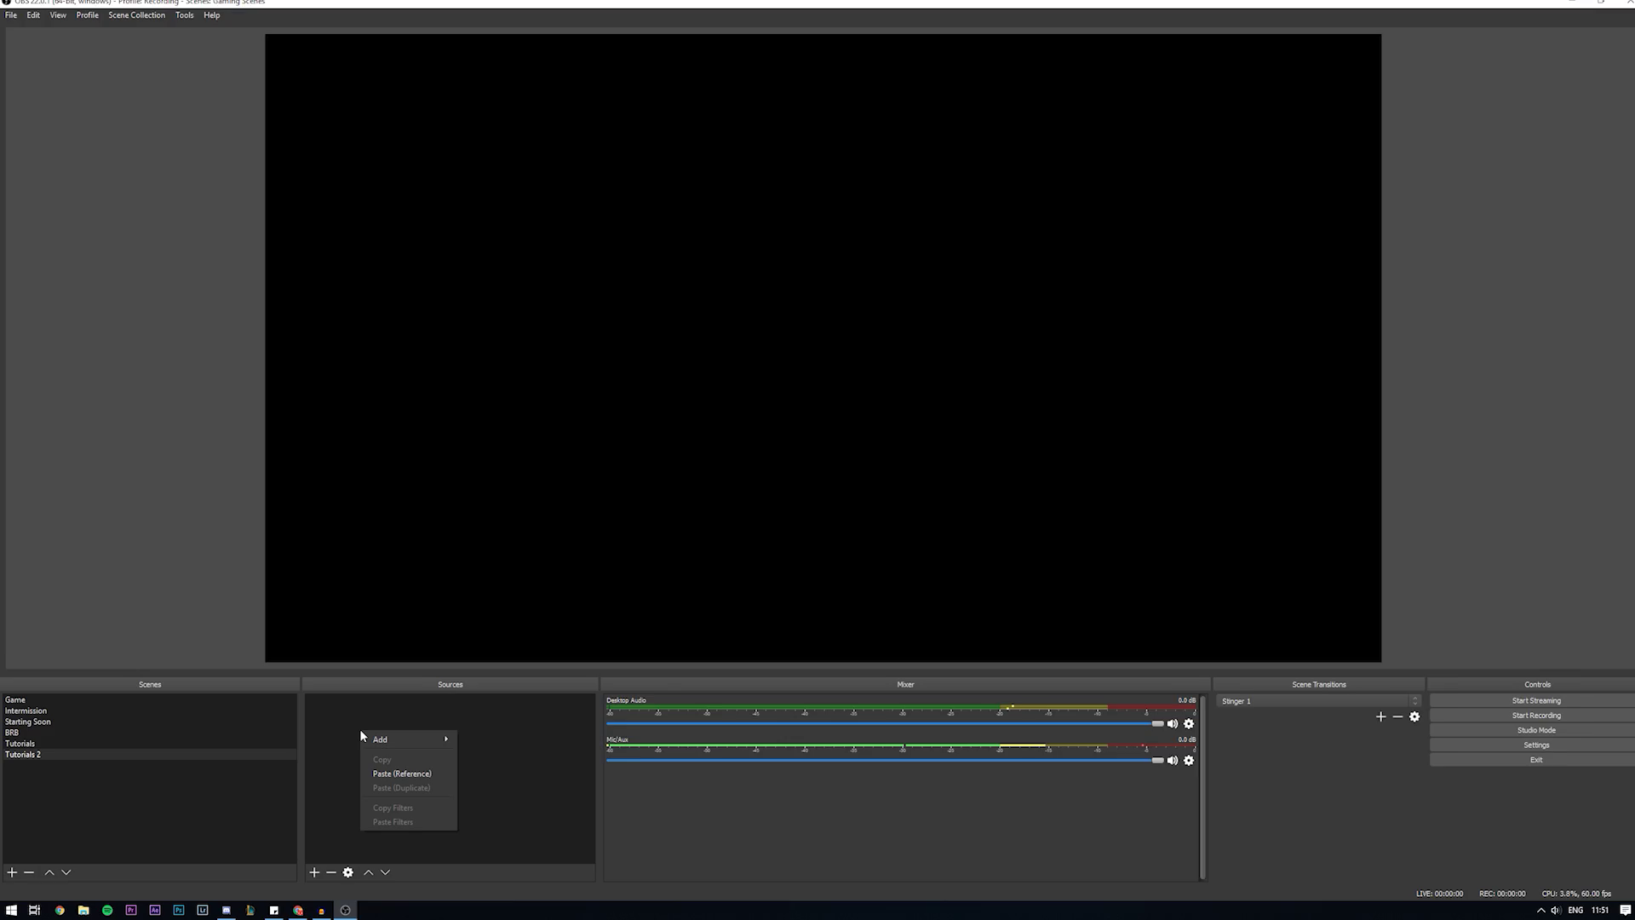
pyautogui.moveTo(396, 740)
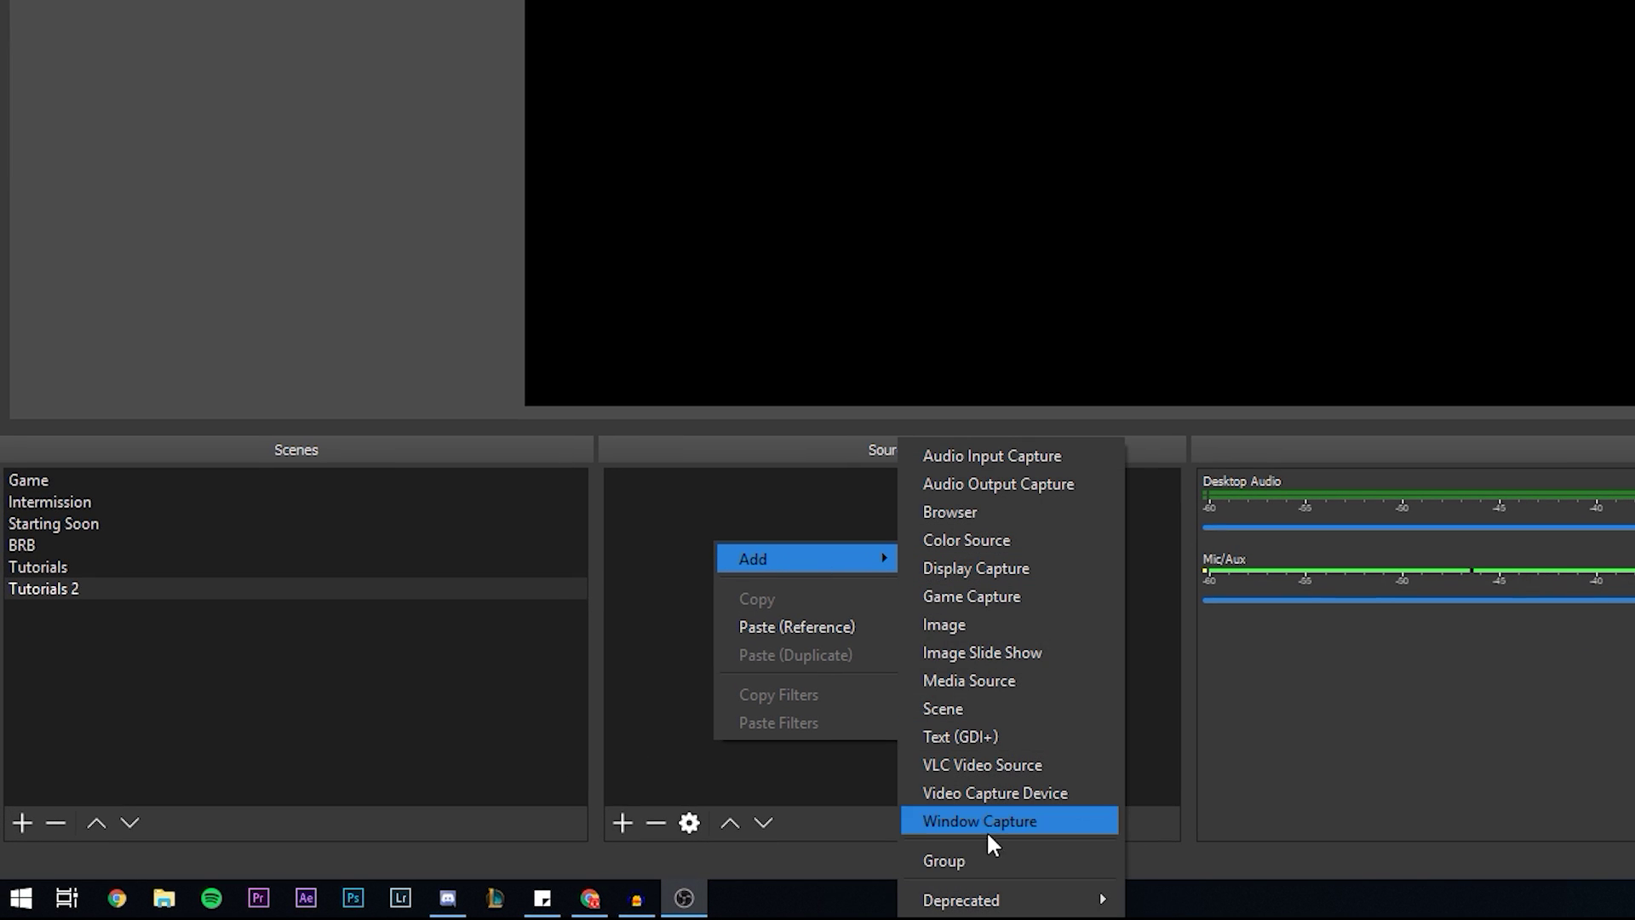
pyautogui.click(978, 862)
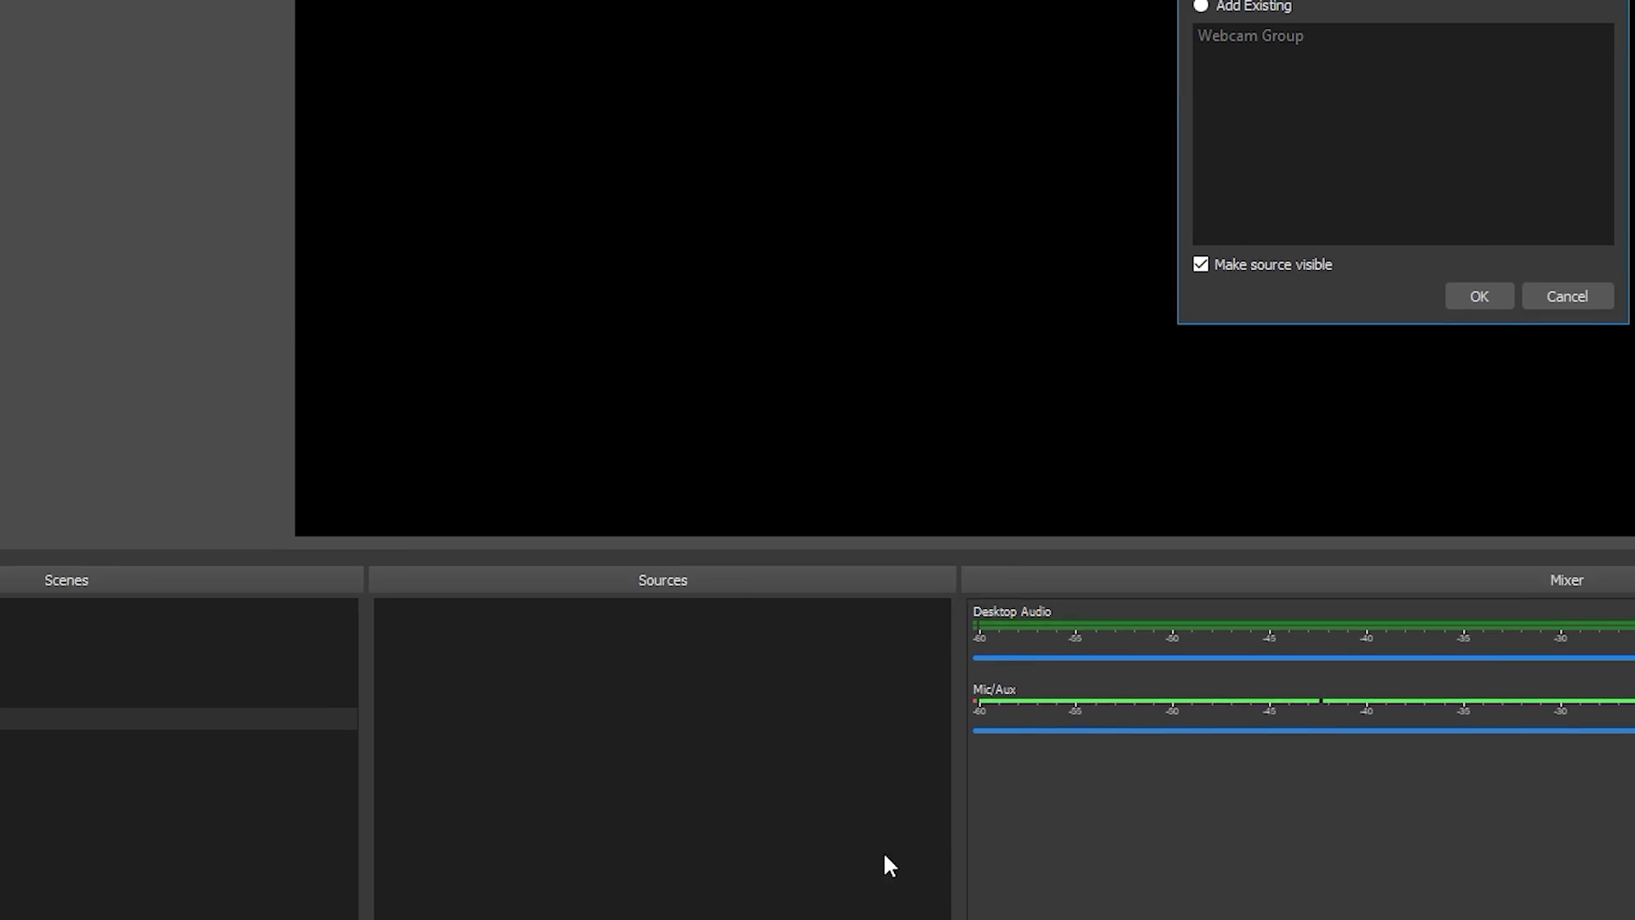
pyautogui.click(617, 338)
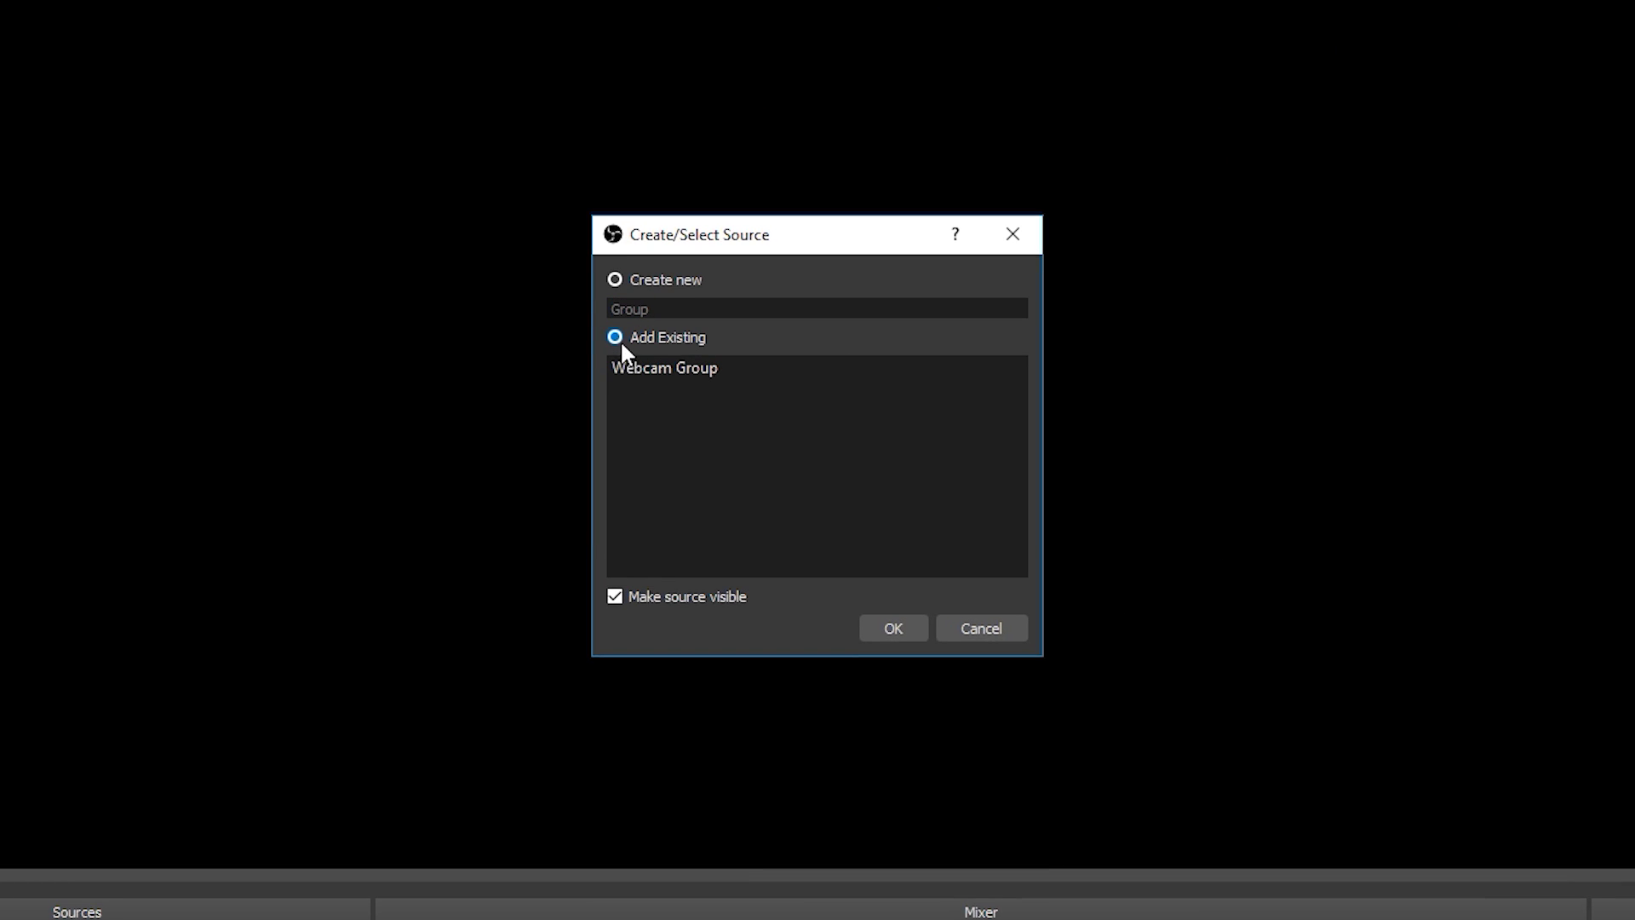
pyautogui.click(637, 364)
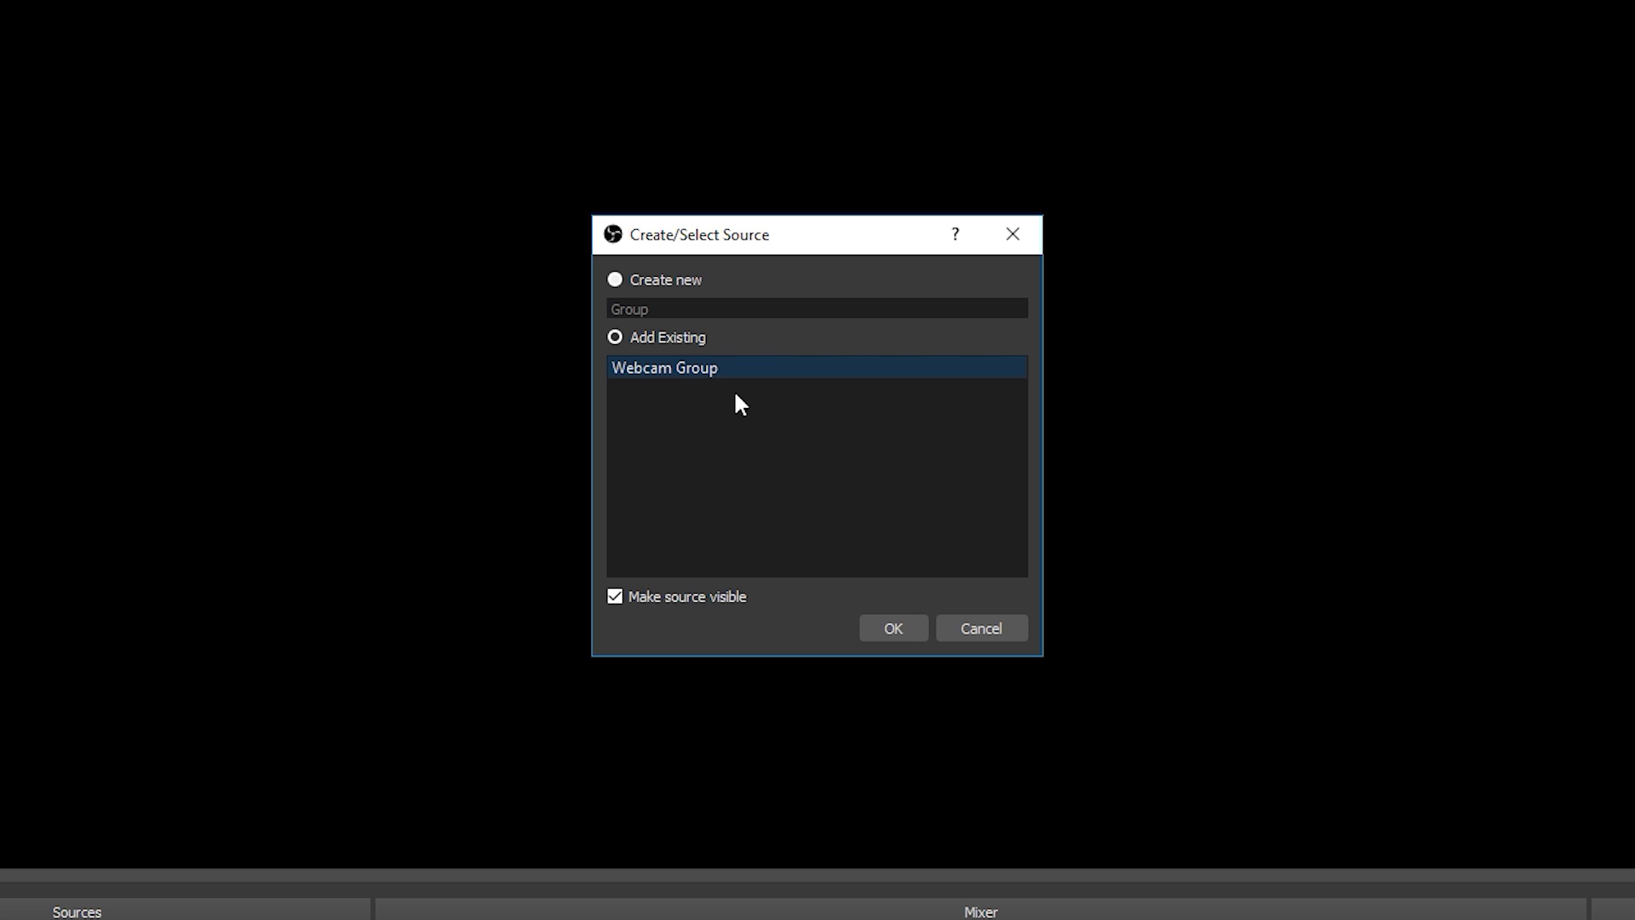
pyautogui.click(894, 629)
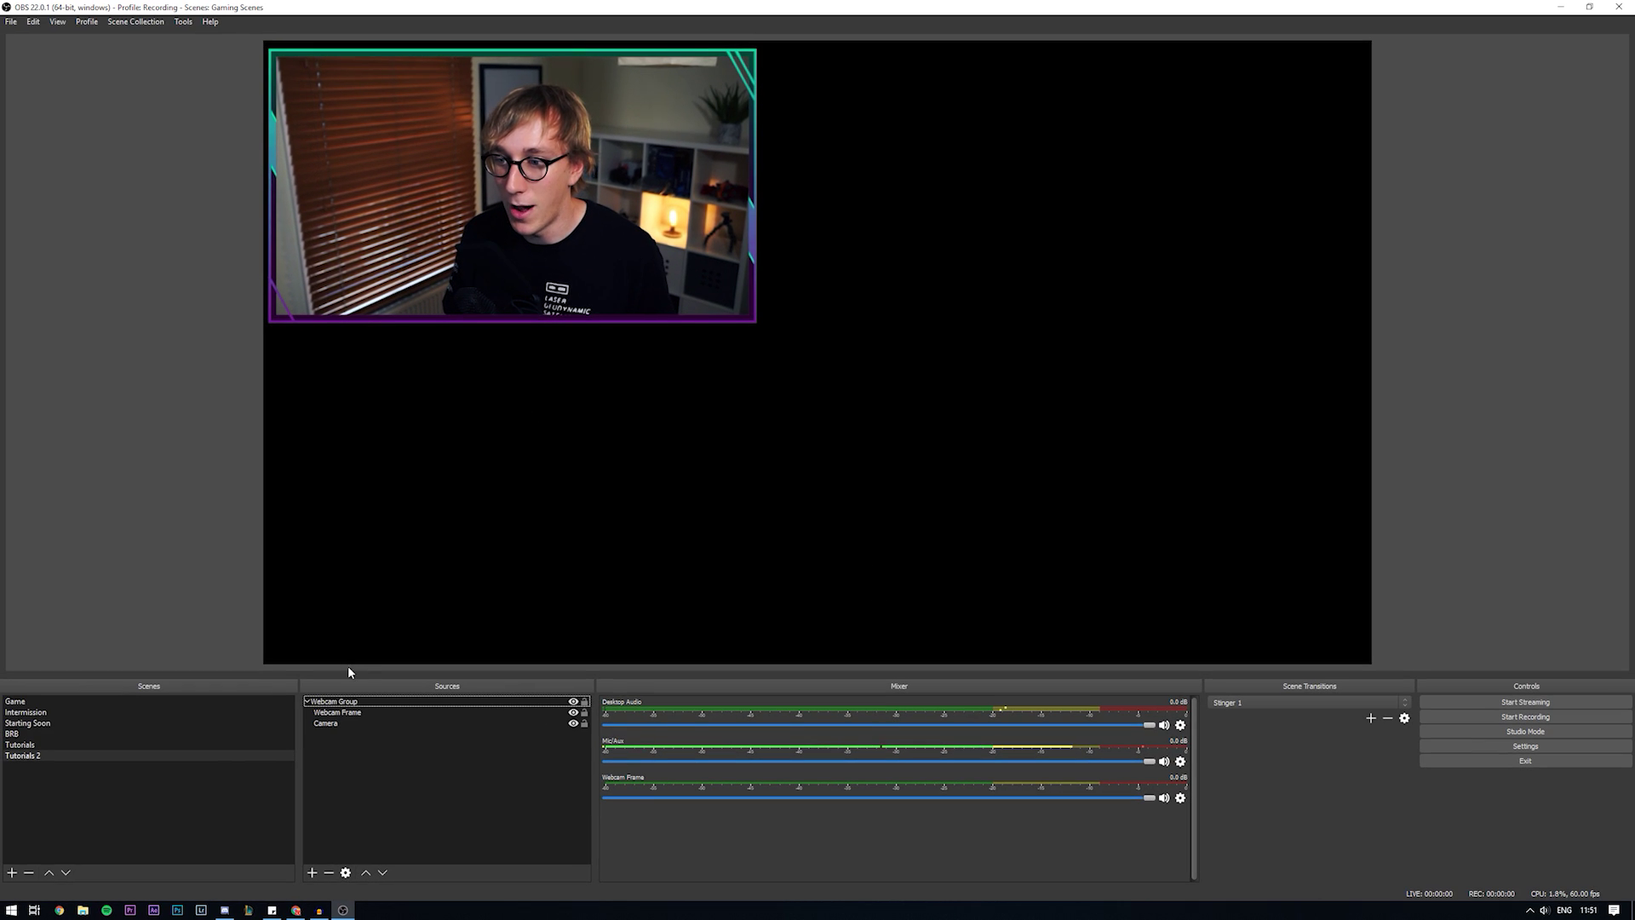
pyautogui.click(345, 701)
pyautogui.moveTo(545, 191); pyautogui.dragTo(858, 349)
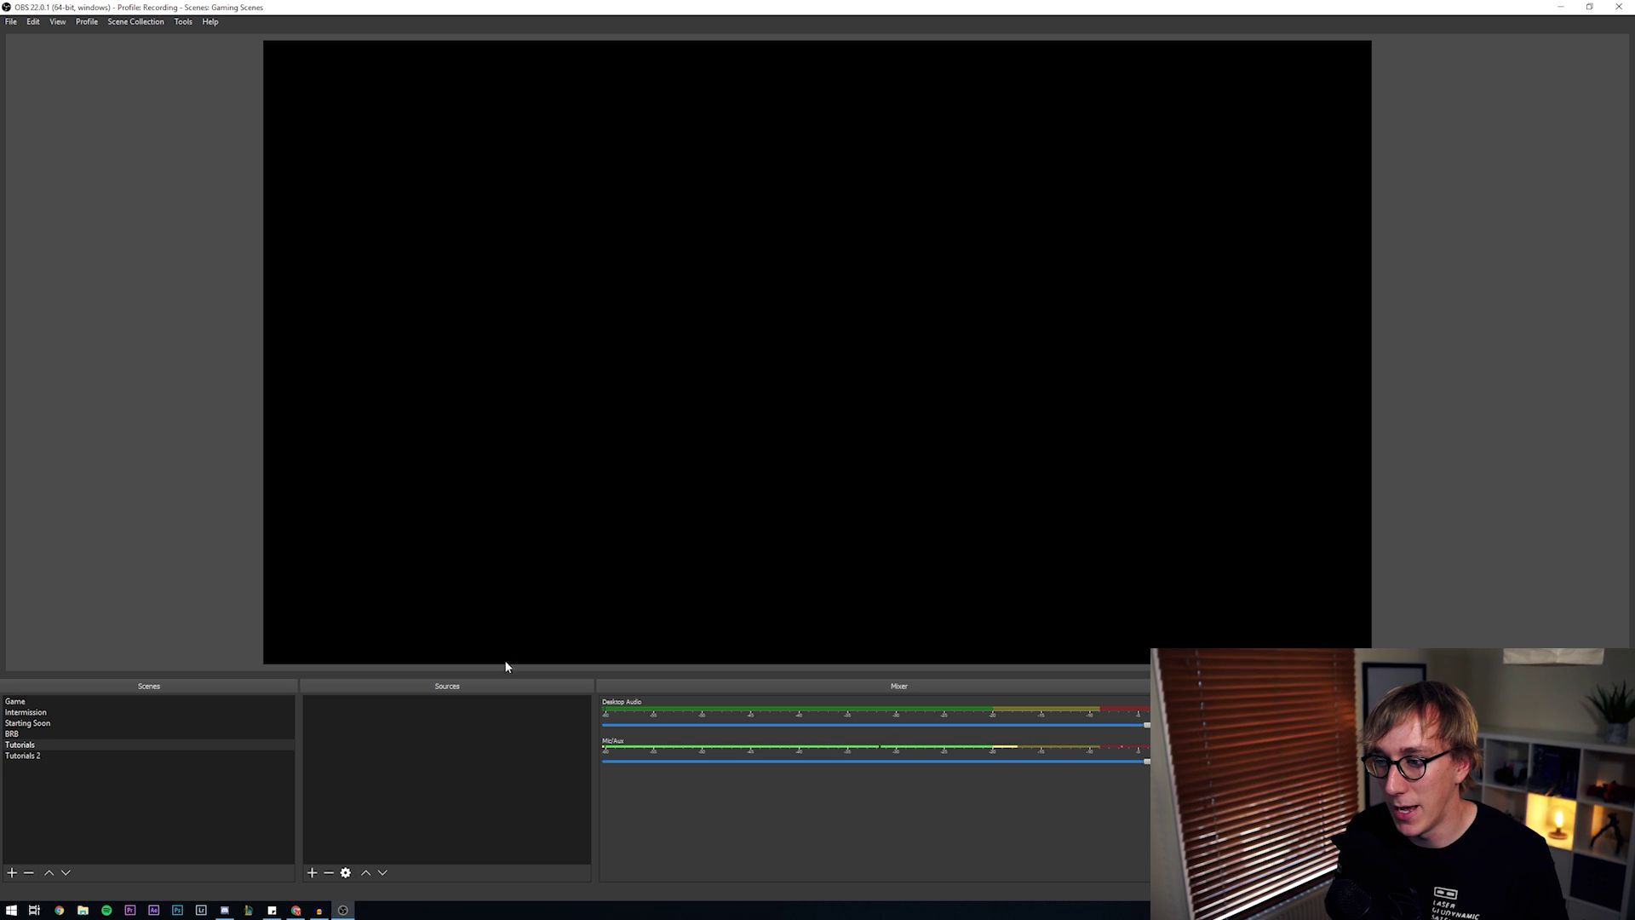
# Step: Add a browser source named 'Browser' and paste the Shadertoy 'Old watch (IBL)' URL
pyautogui.rightClick(411, 740)
pyautogui.moveTo(458, 749)
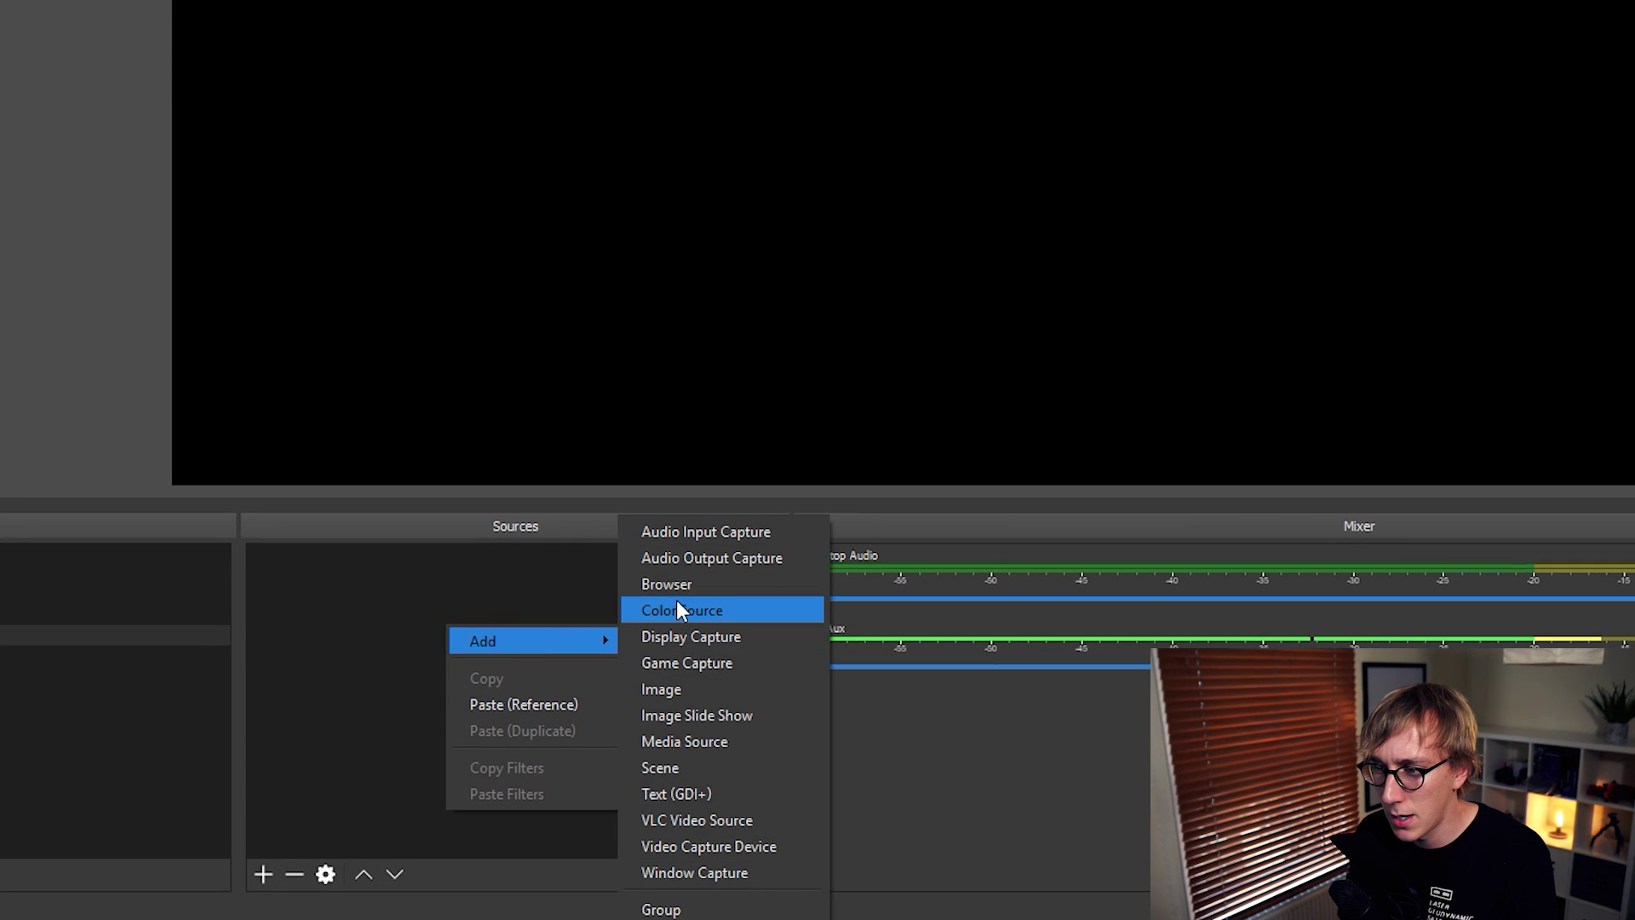
pyautogui.click(712, 582)
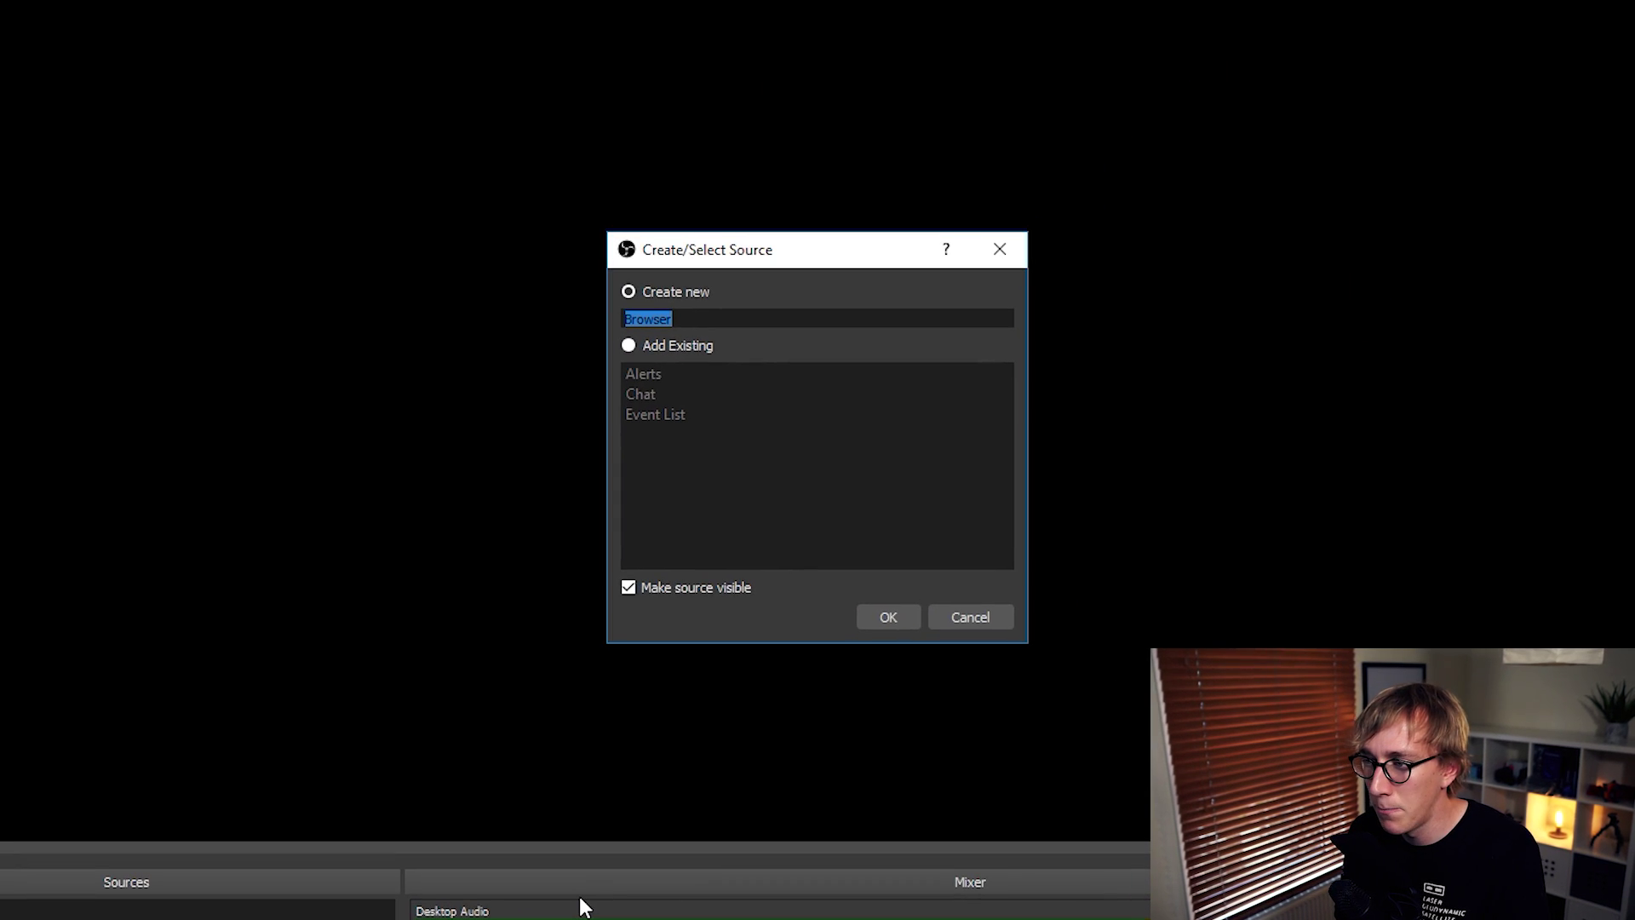
pyautogui.click(890, 616)
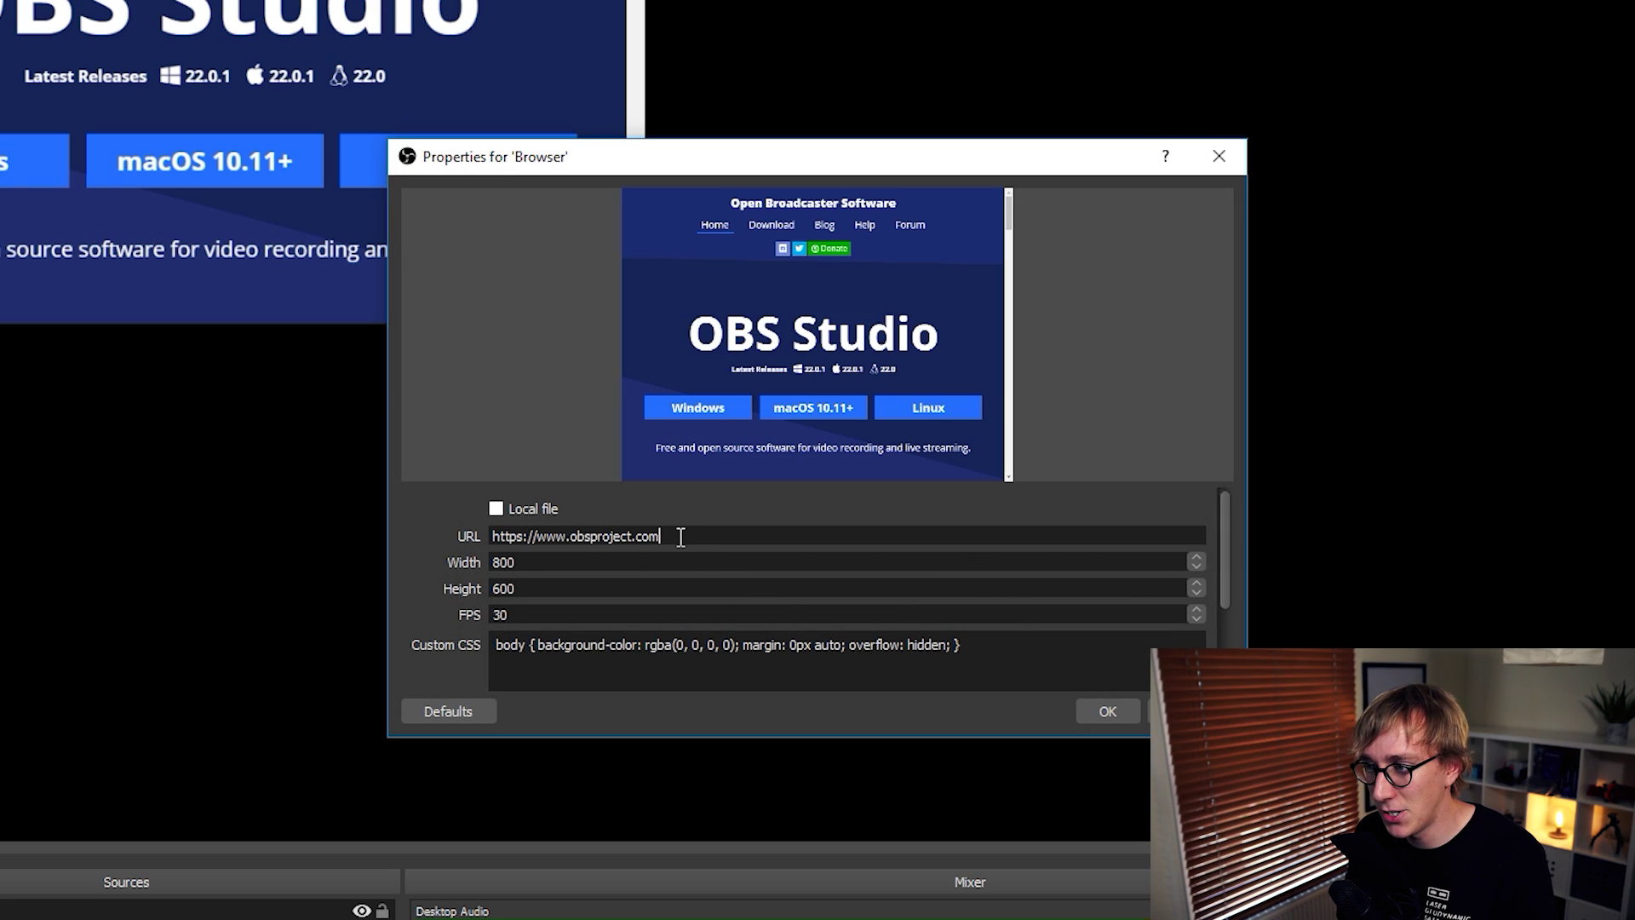
pyautogui.tripleClick(681, 536)
pyautogui.write('https://www.shadertoy.com/view/lscBW4')
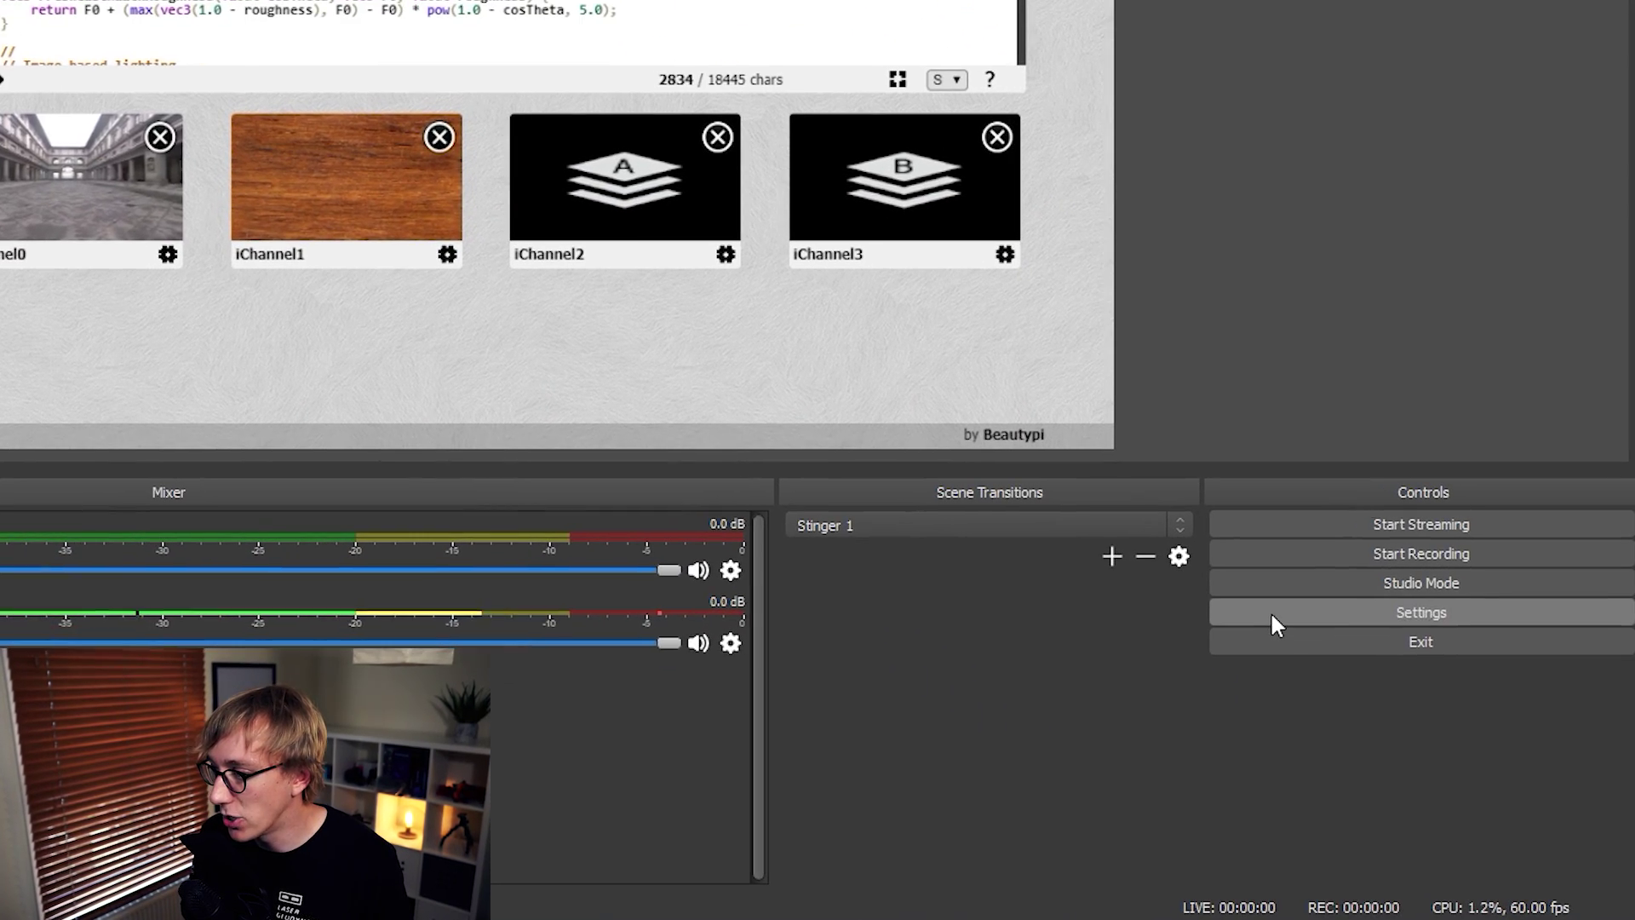
# Step: Show the Advanced settings page, scrolled to the Sources hardware acceleration option
pyautogui.click(1271, 615)
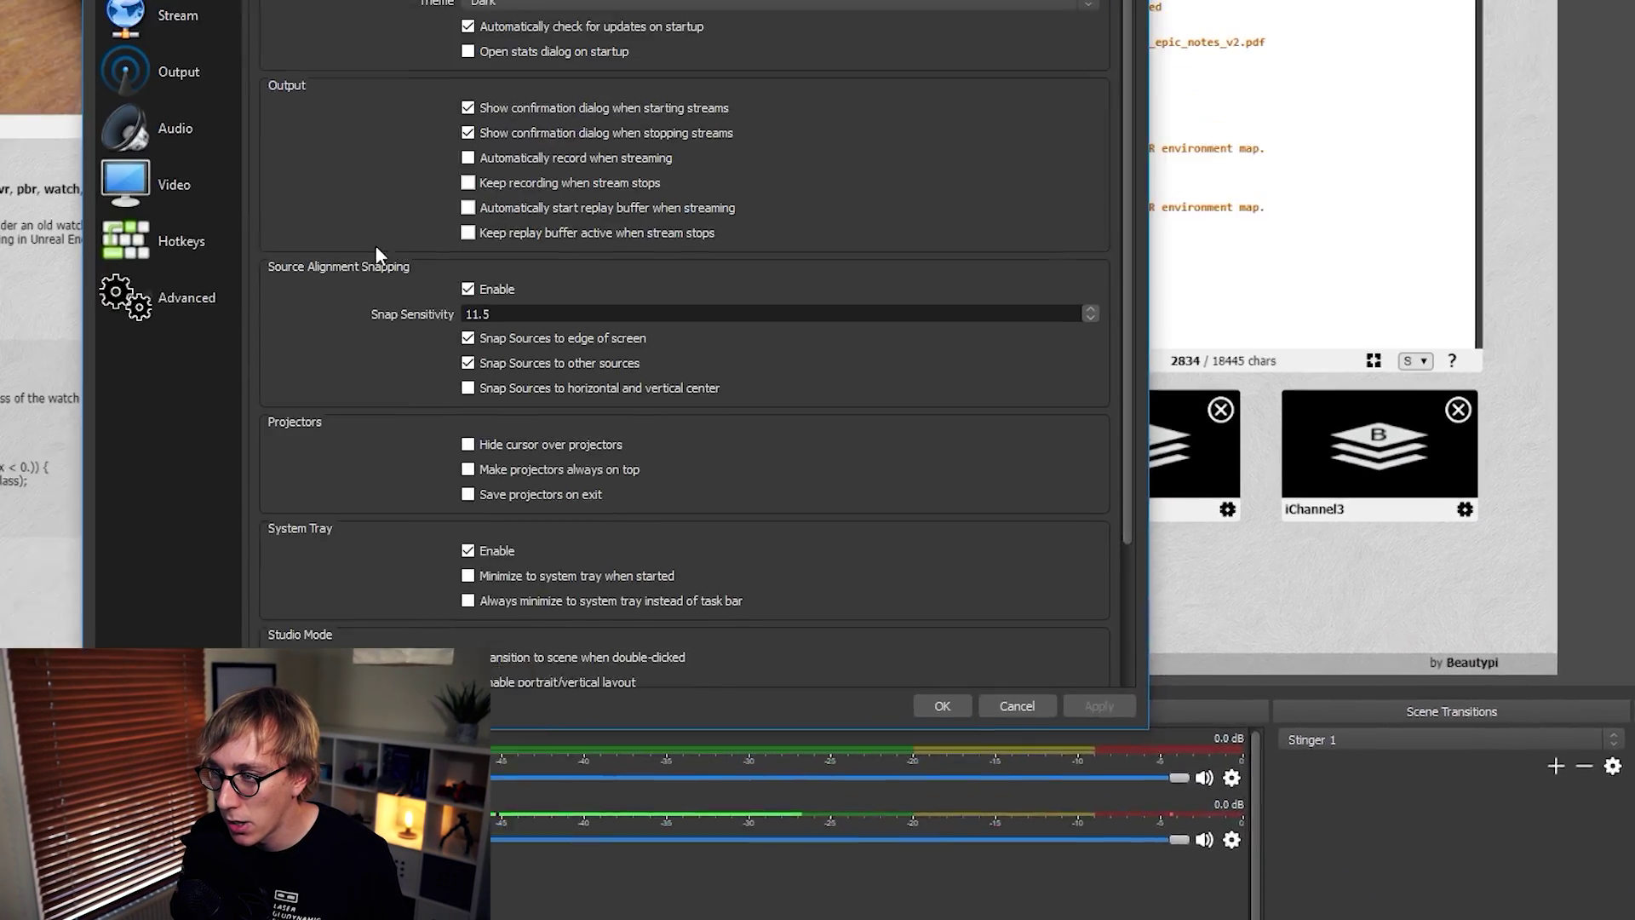
pyautogui.click(415, 396)
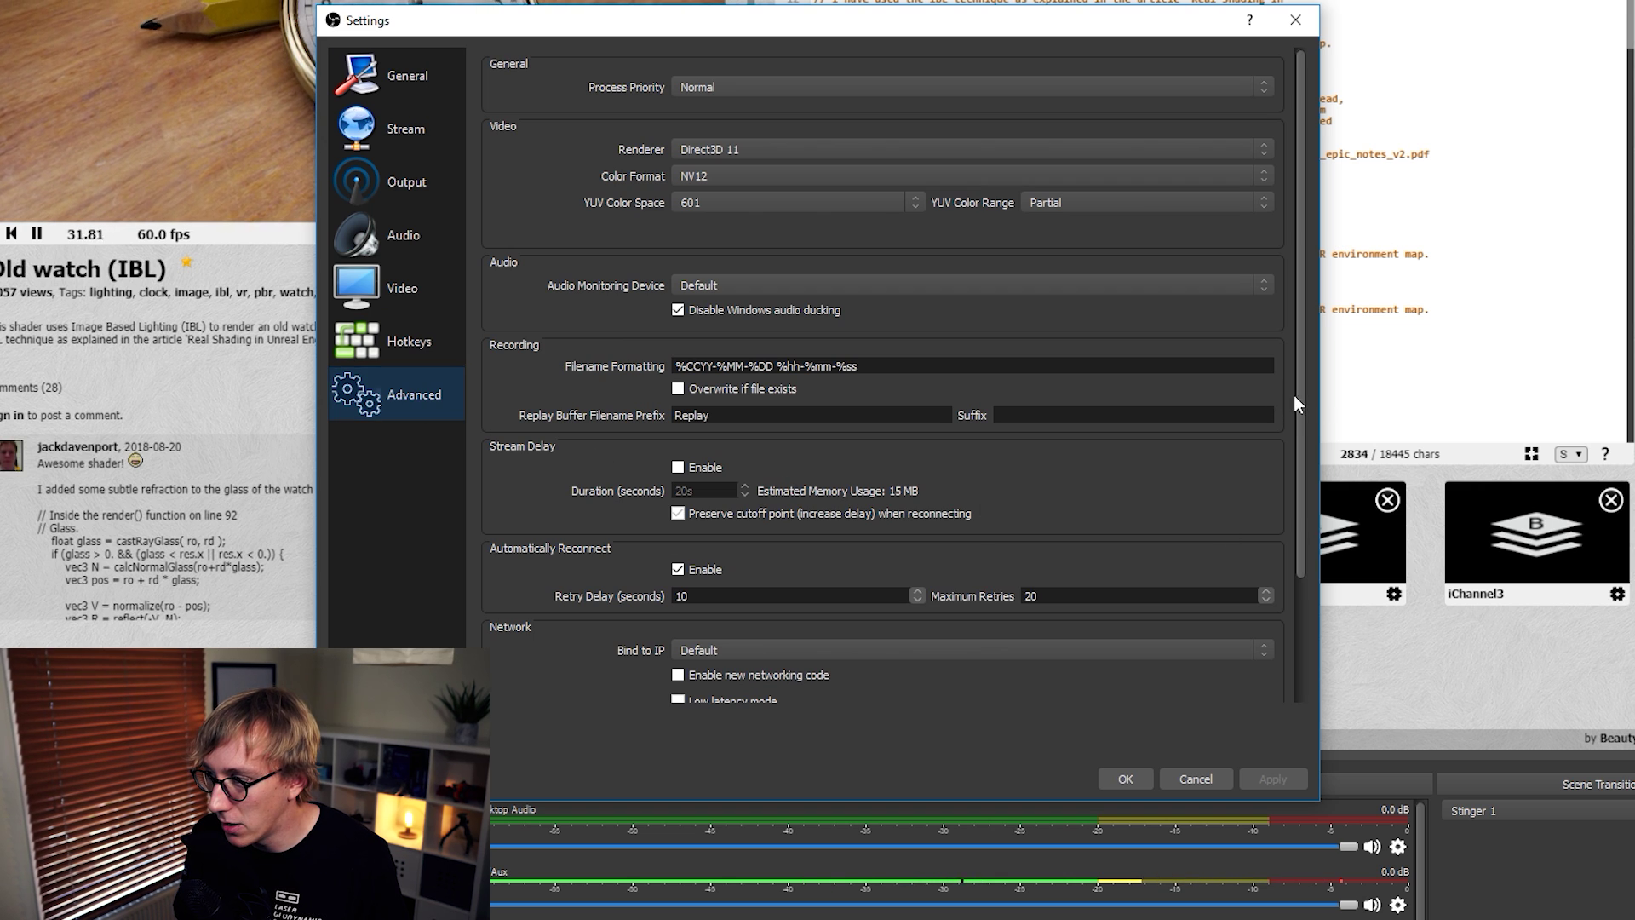
pyautogui.moveTo(1295, 395); pyautogui.dragTo(1292, 540)
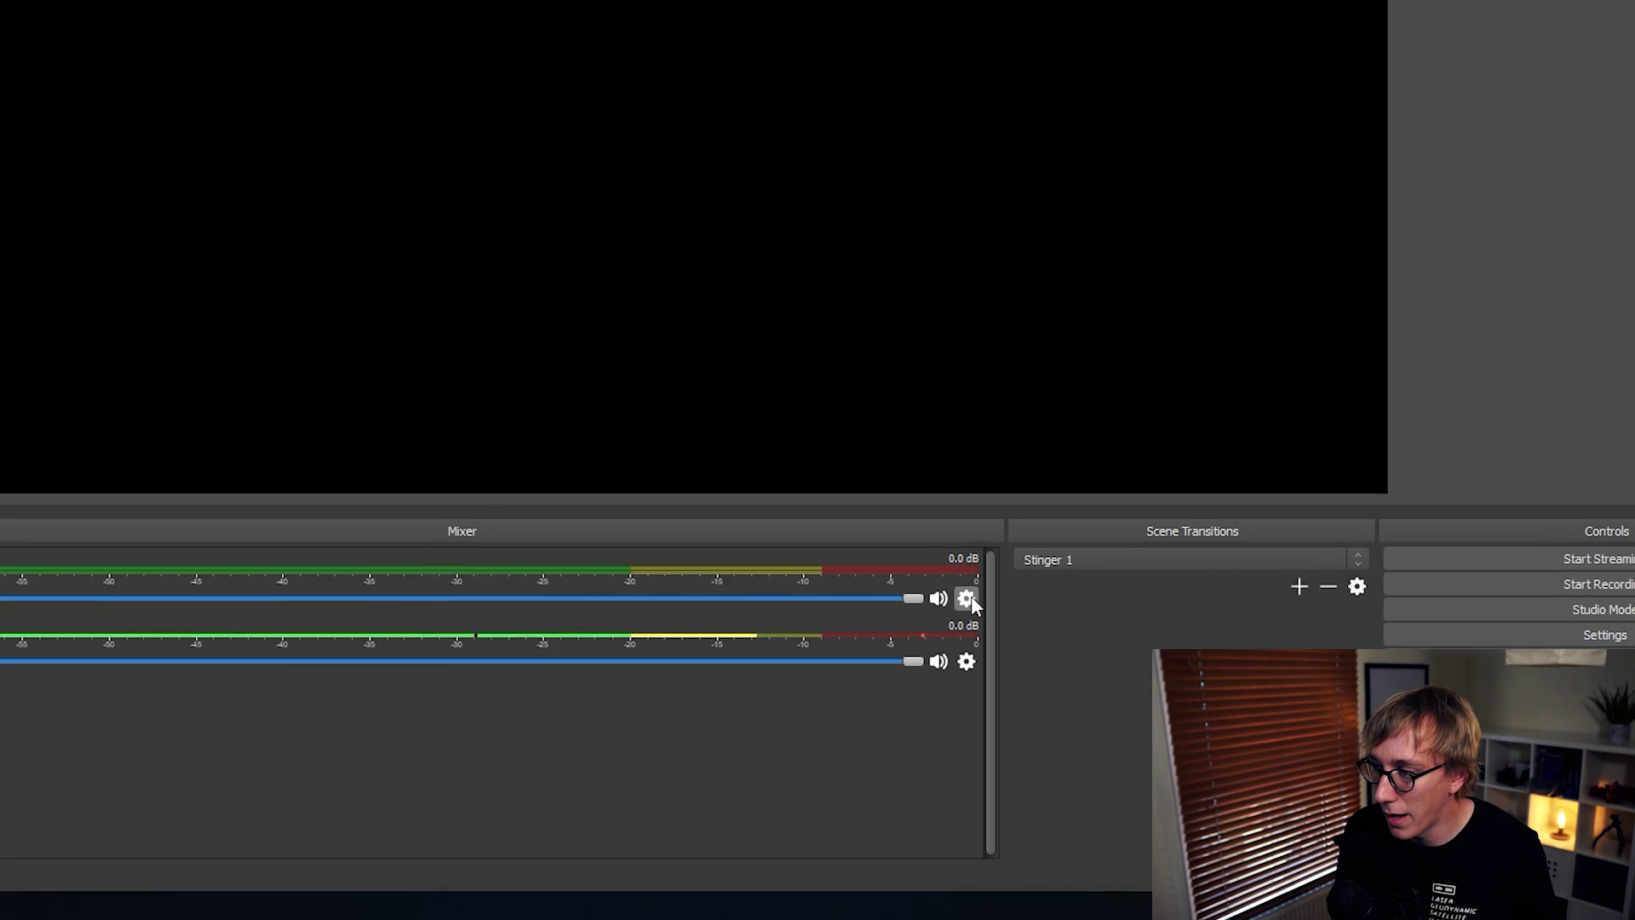
# Step: Choose Vertical Layout from the Desktop Audio mixer gear menu
pyautogui.click(966, 598)
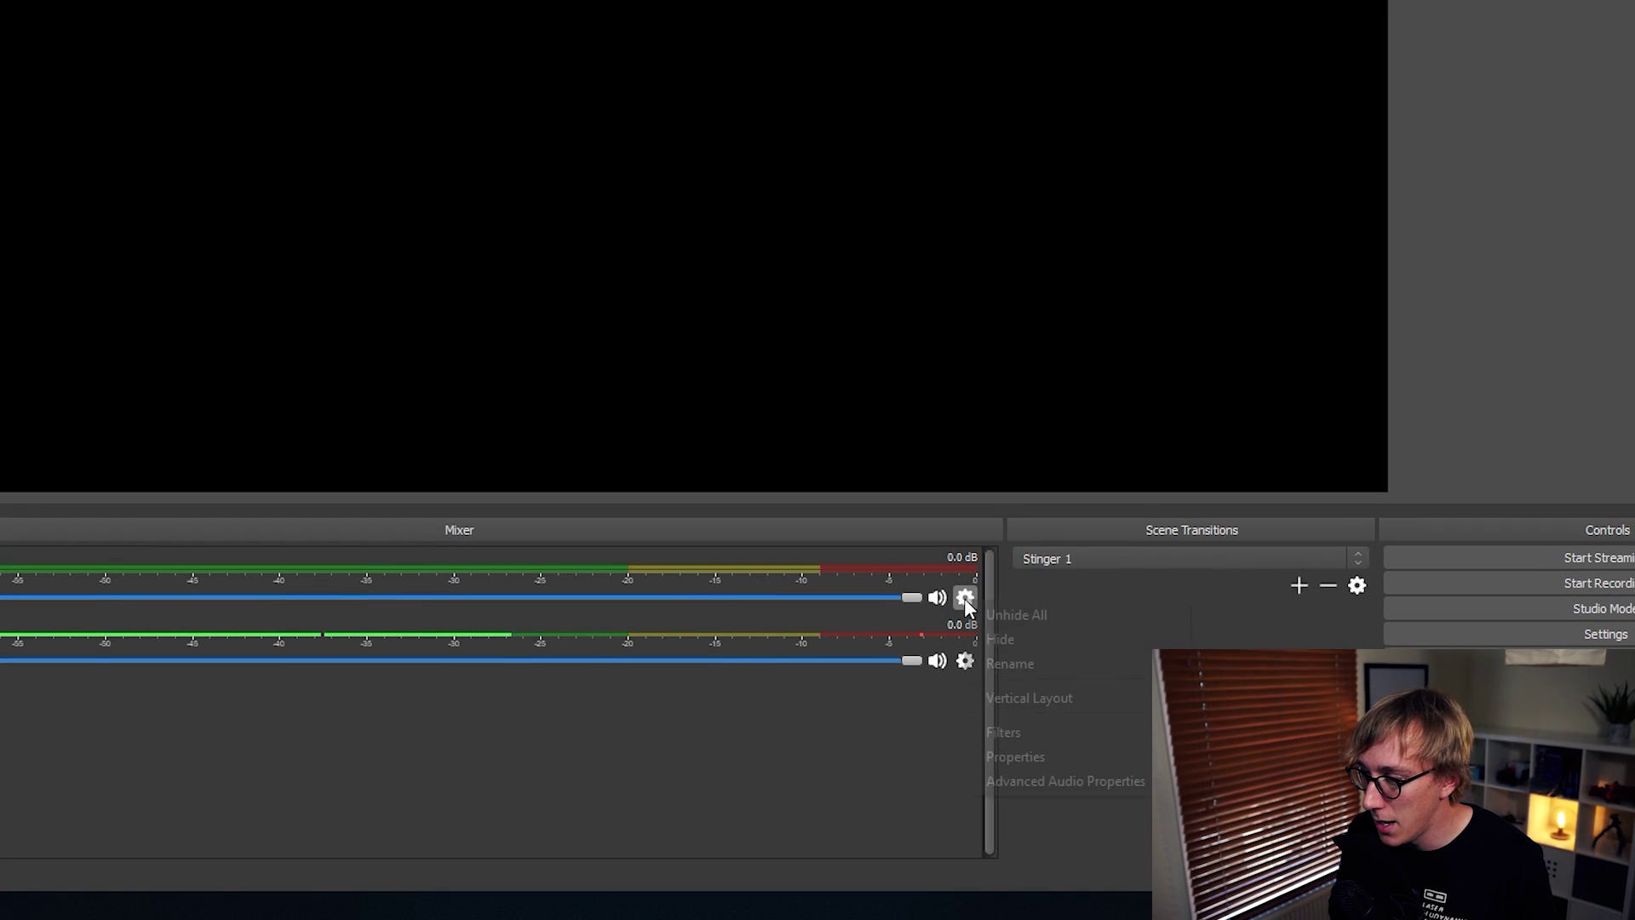
pyautogui.click(1015, 697)
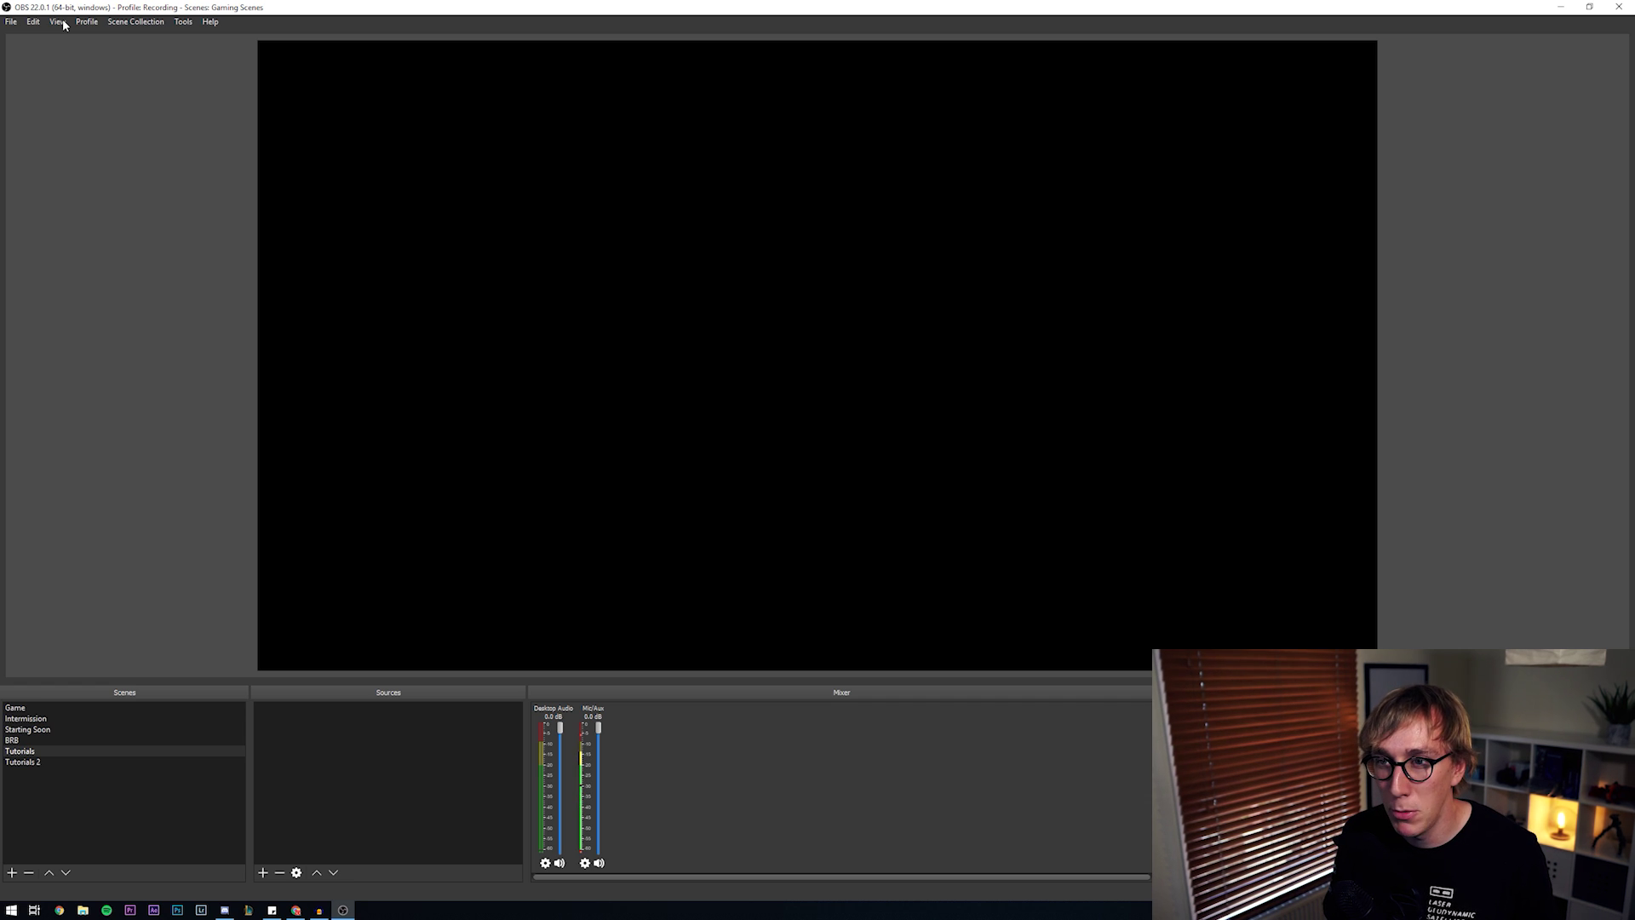
# Step: Untick Lock UI under View > Docks and dock the Mixer along the right edge
pyautogui.click(63, 25)
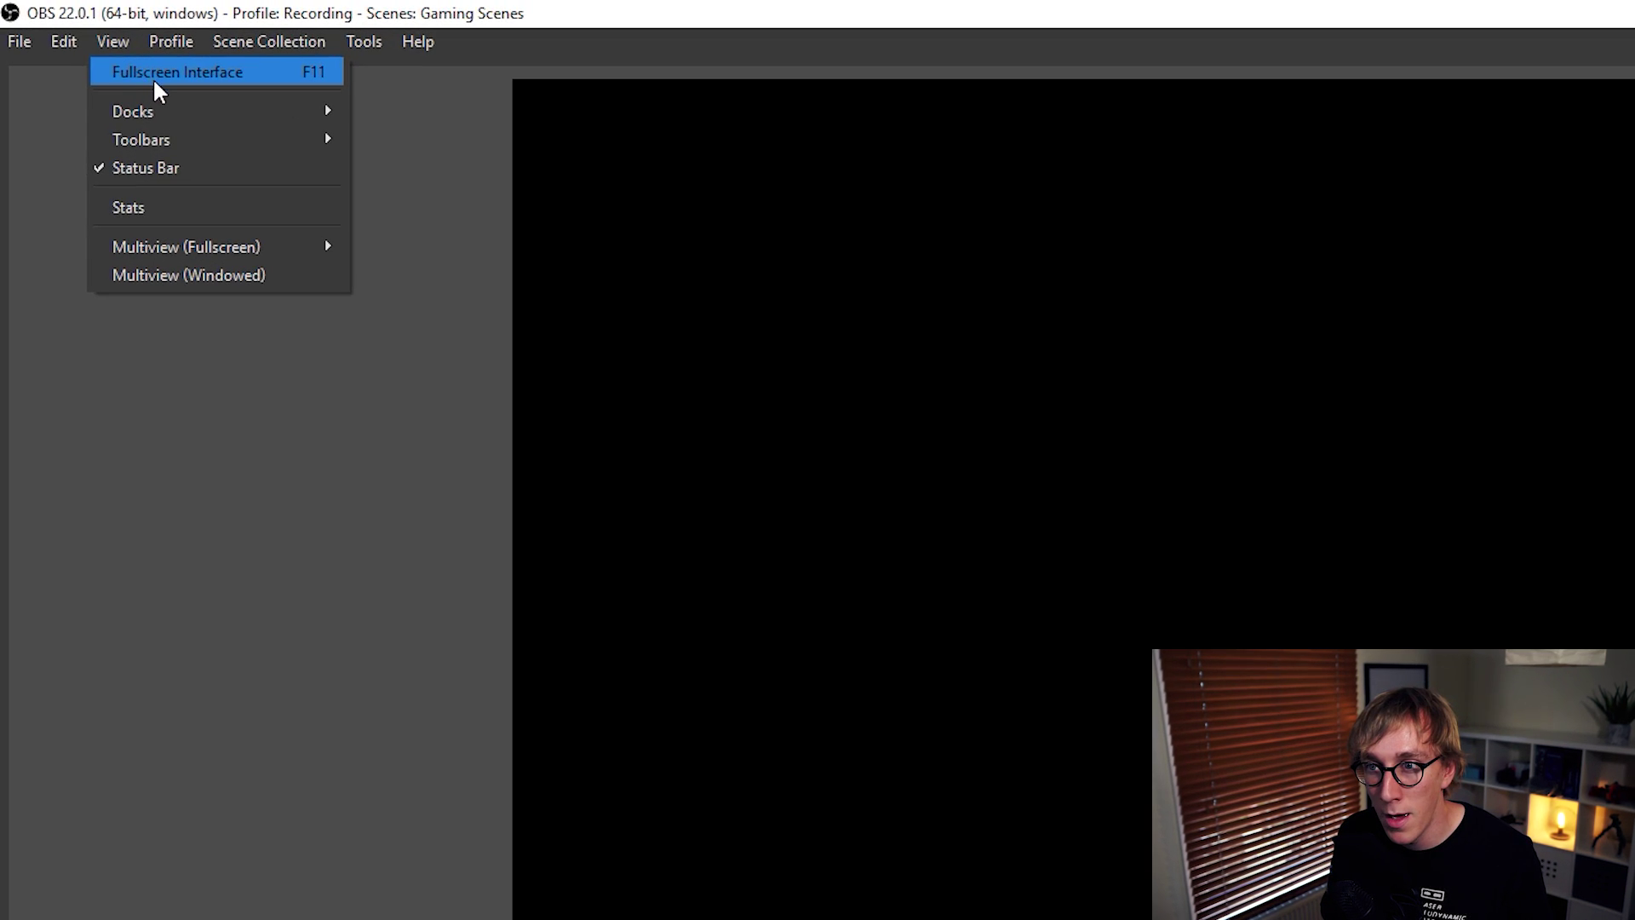
pyautogui.moveTo(175, 106)
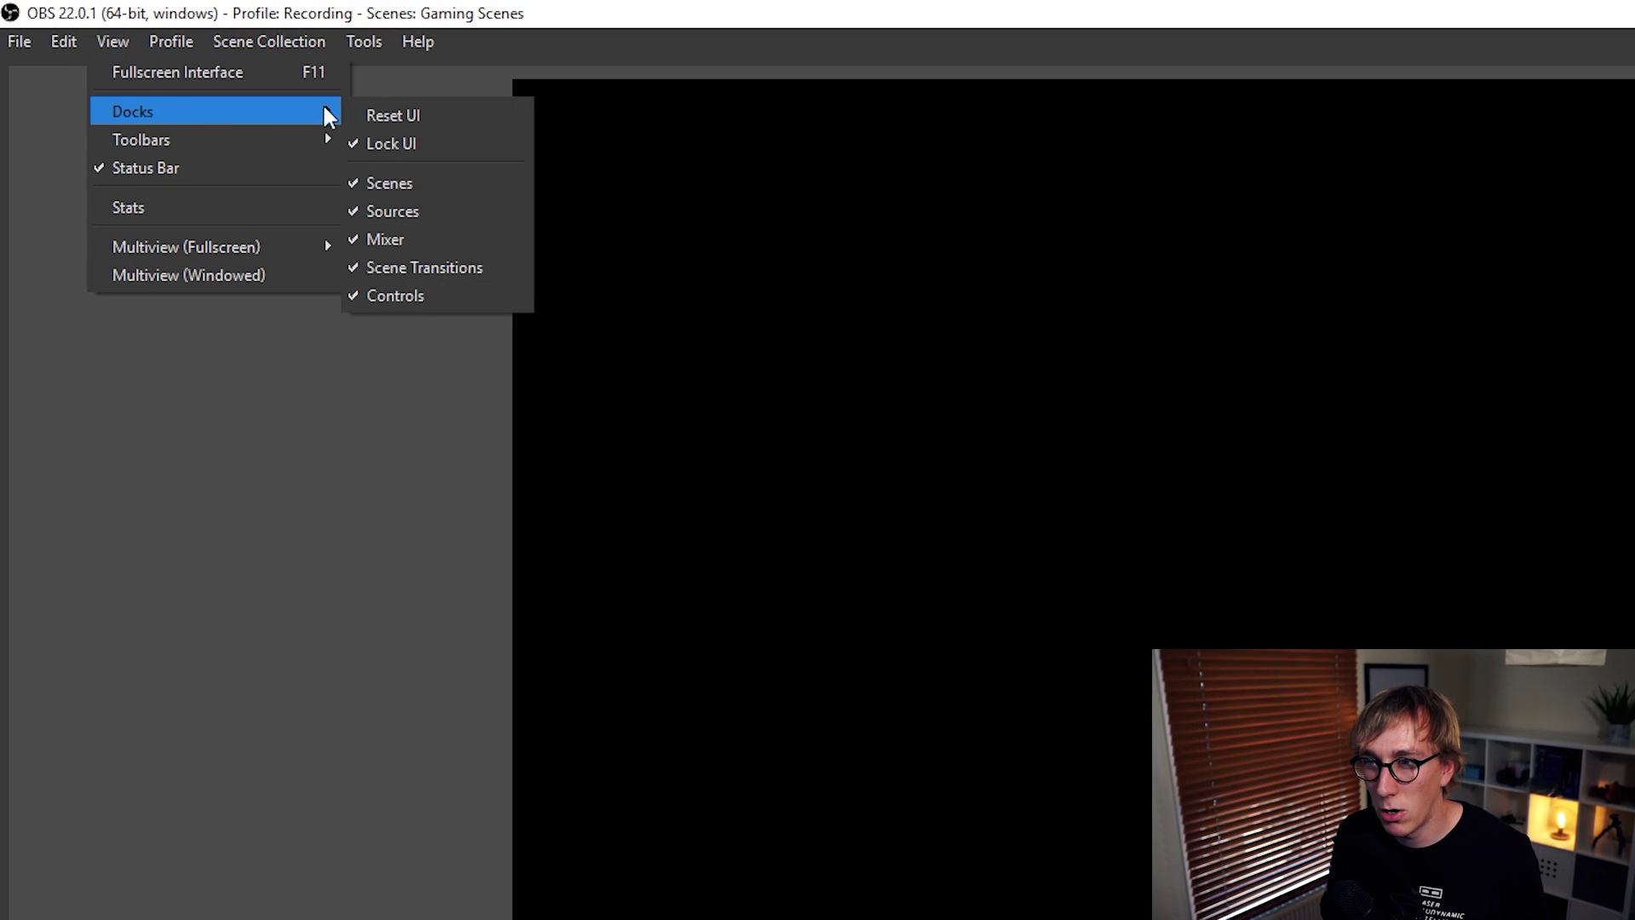
pyautogui.click(405, 140)
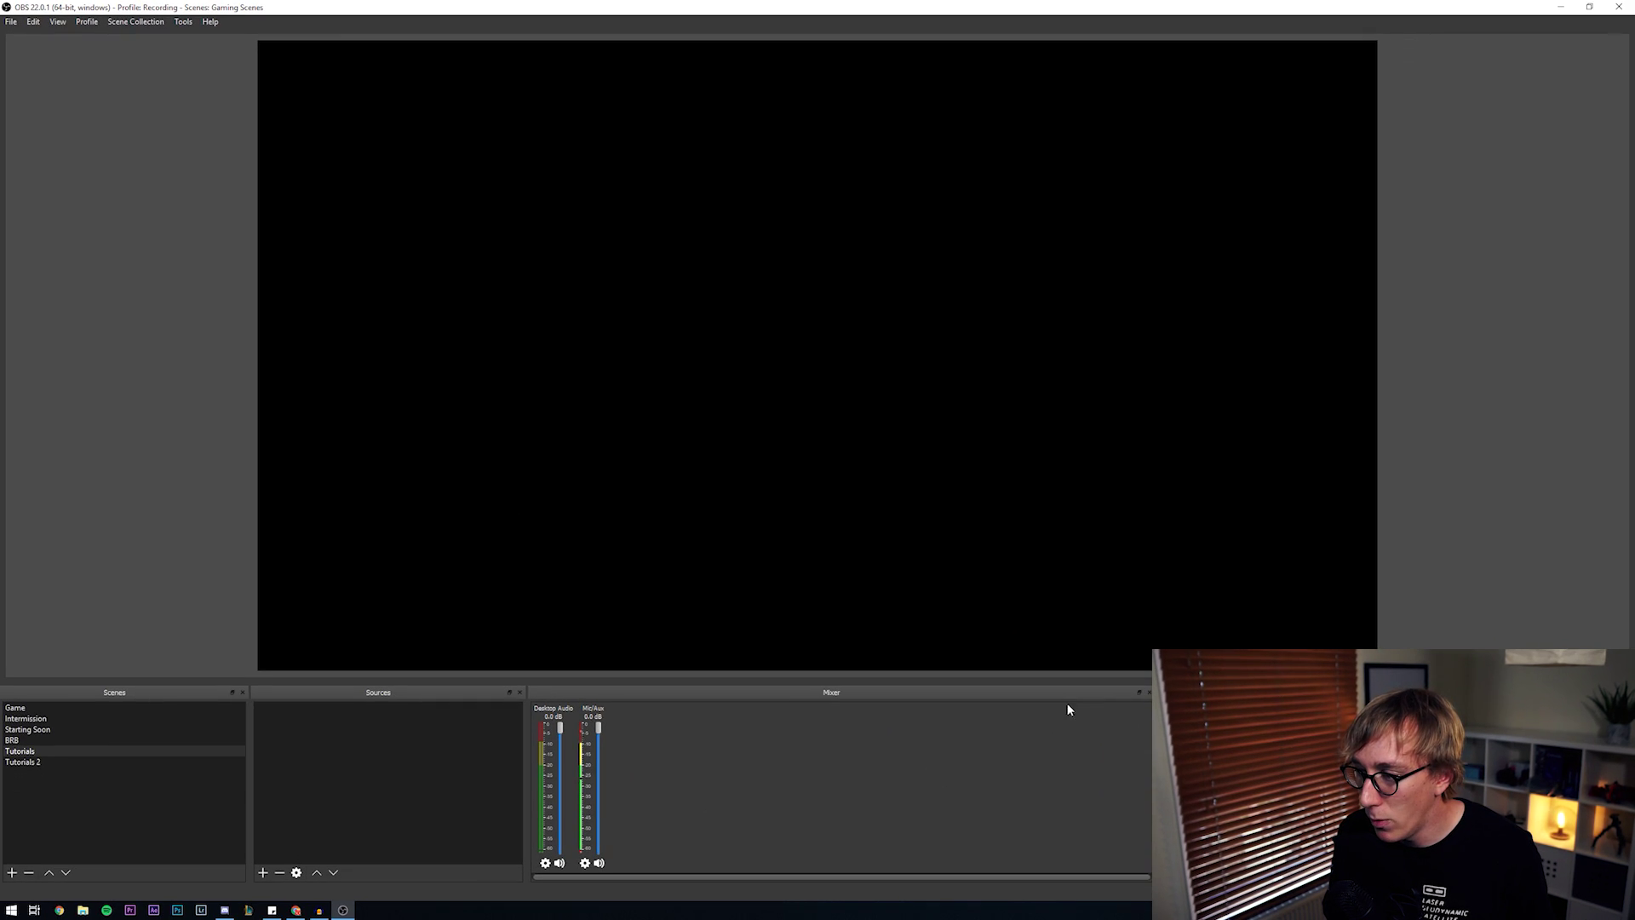
pyautogui.moveTo(848, 693); pyautogui.dragTo(1310, 363)
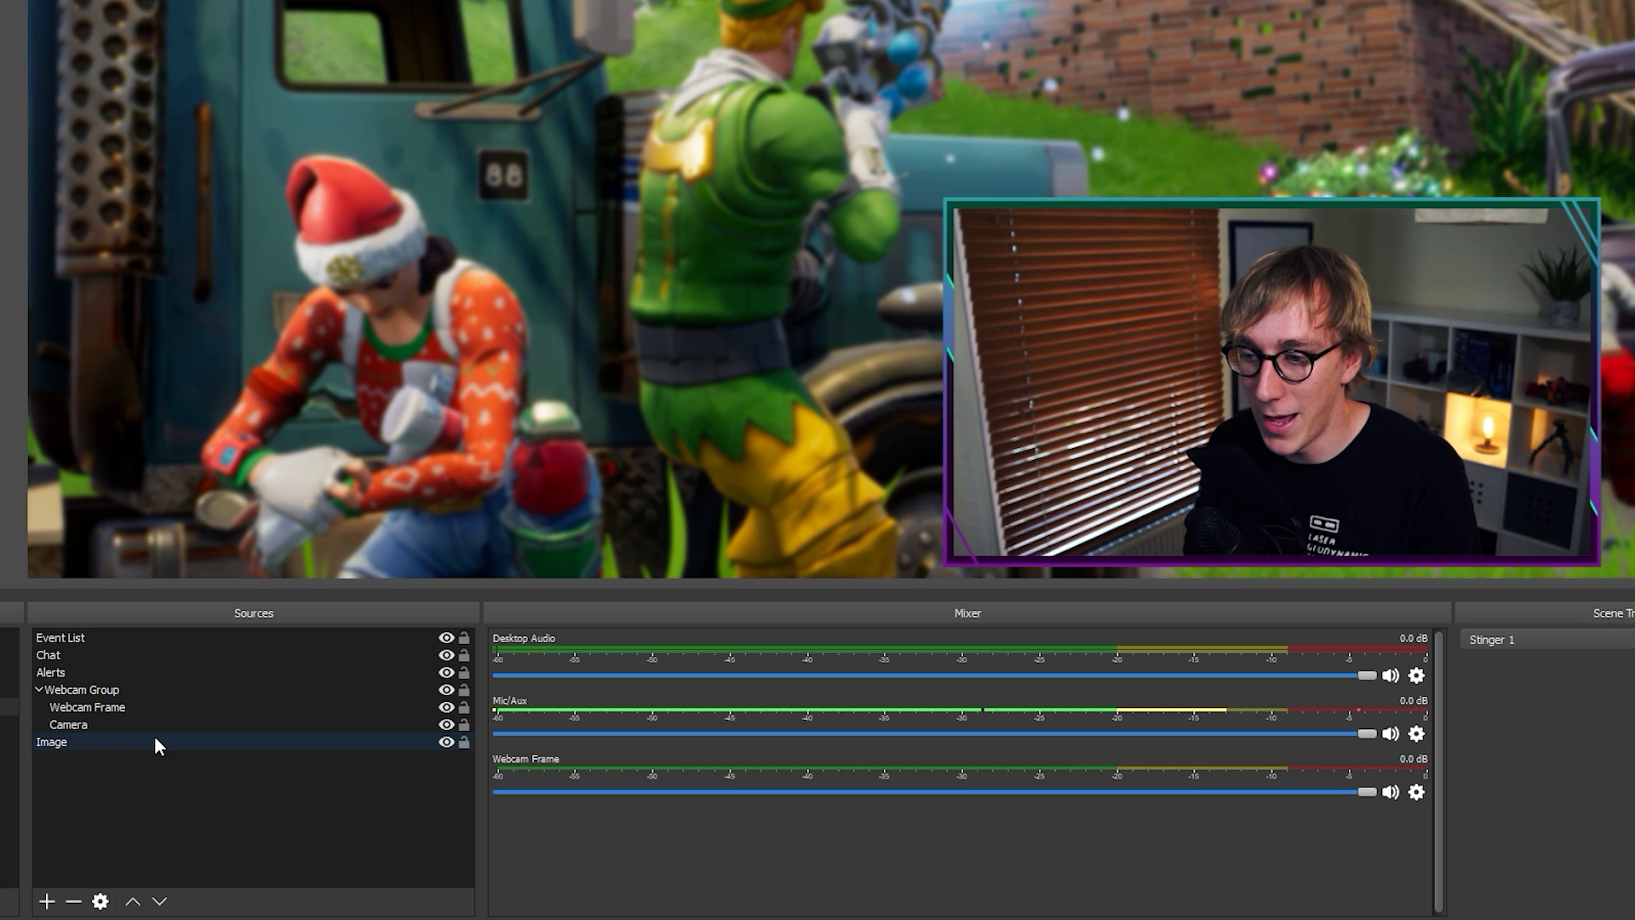
# Step: Set the Event List, Chat and Alerts sources' colour labels to red
pyautogui.rightClick(95, 637)
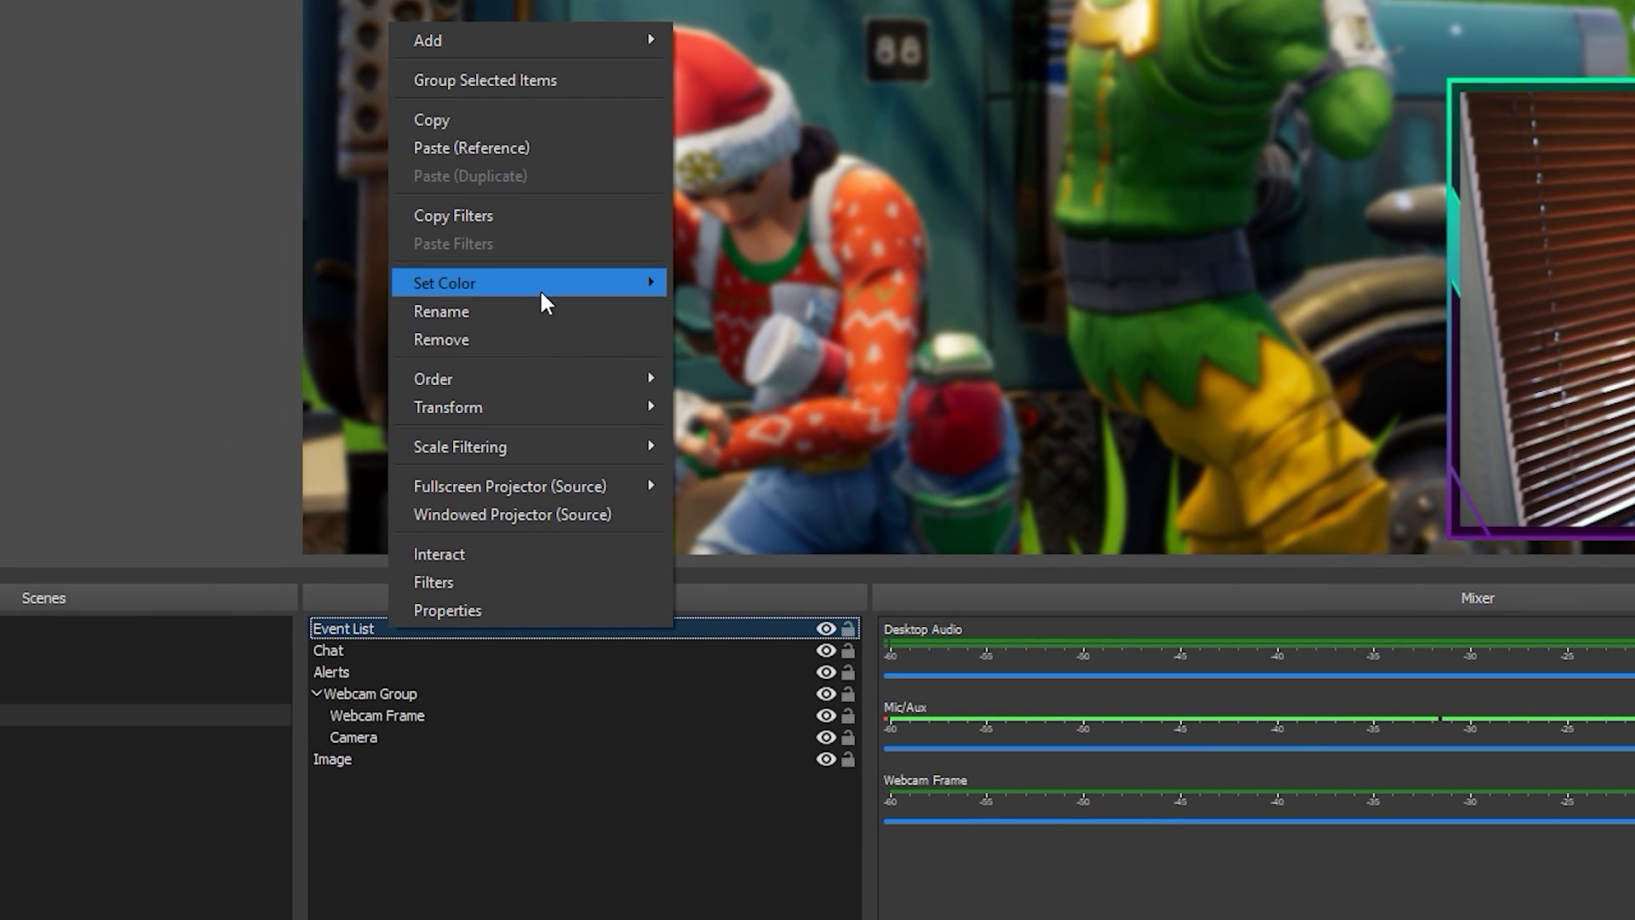
pyautogui.moveTo(458, 307)
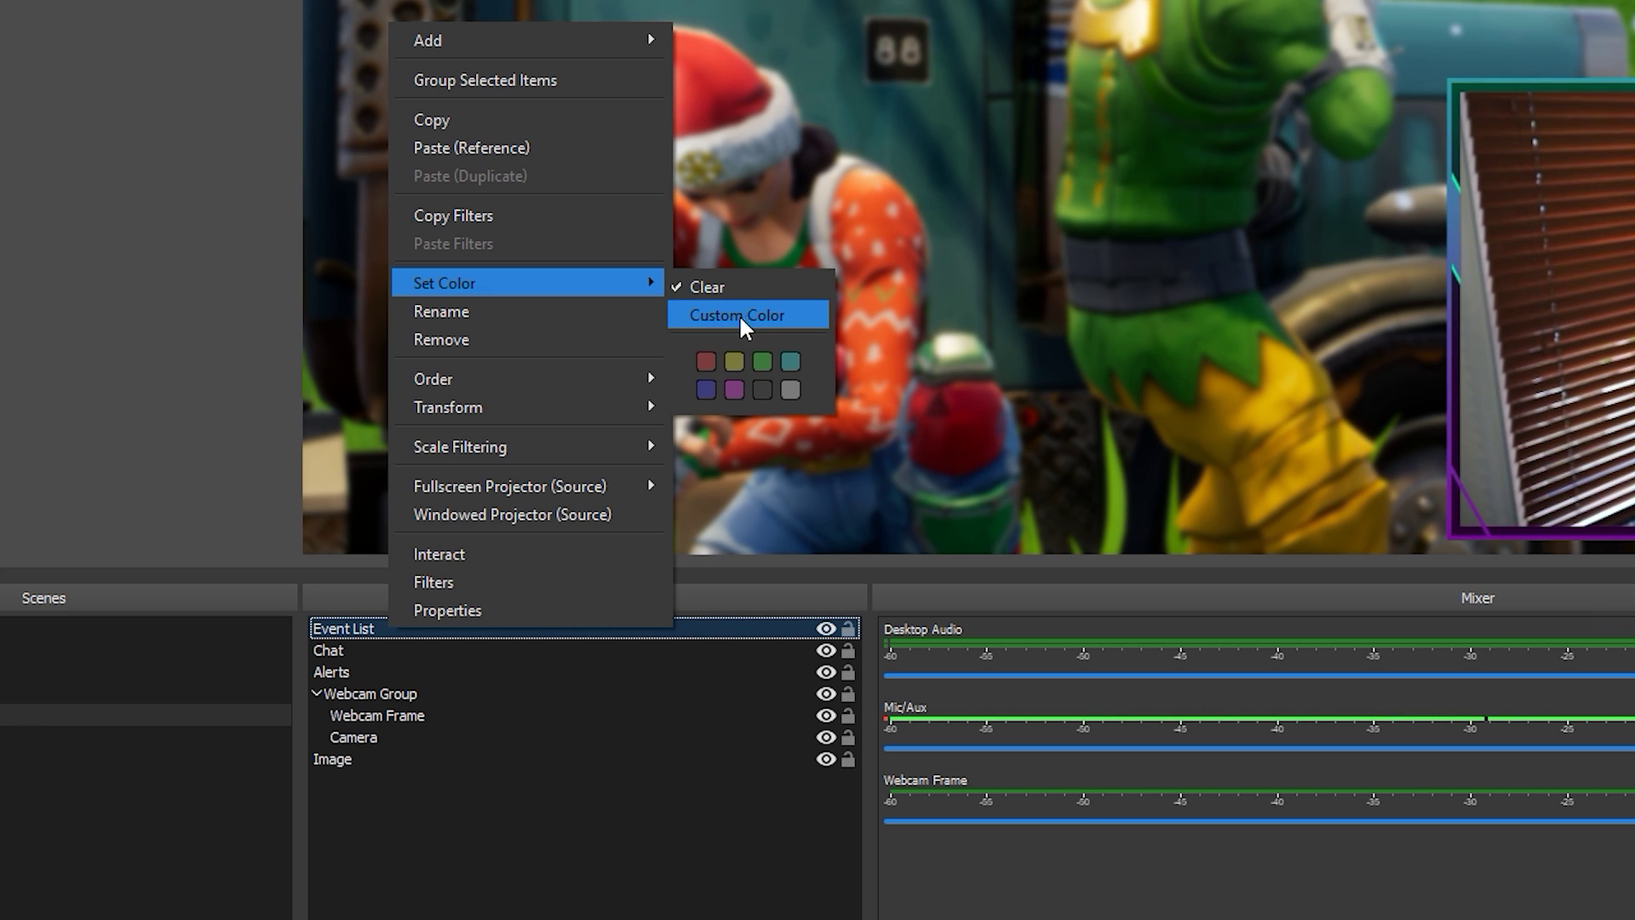
pyautogui.click(705, 359)
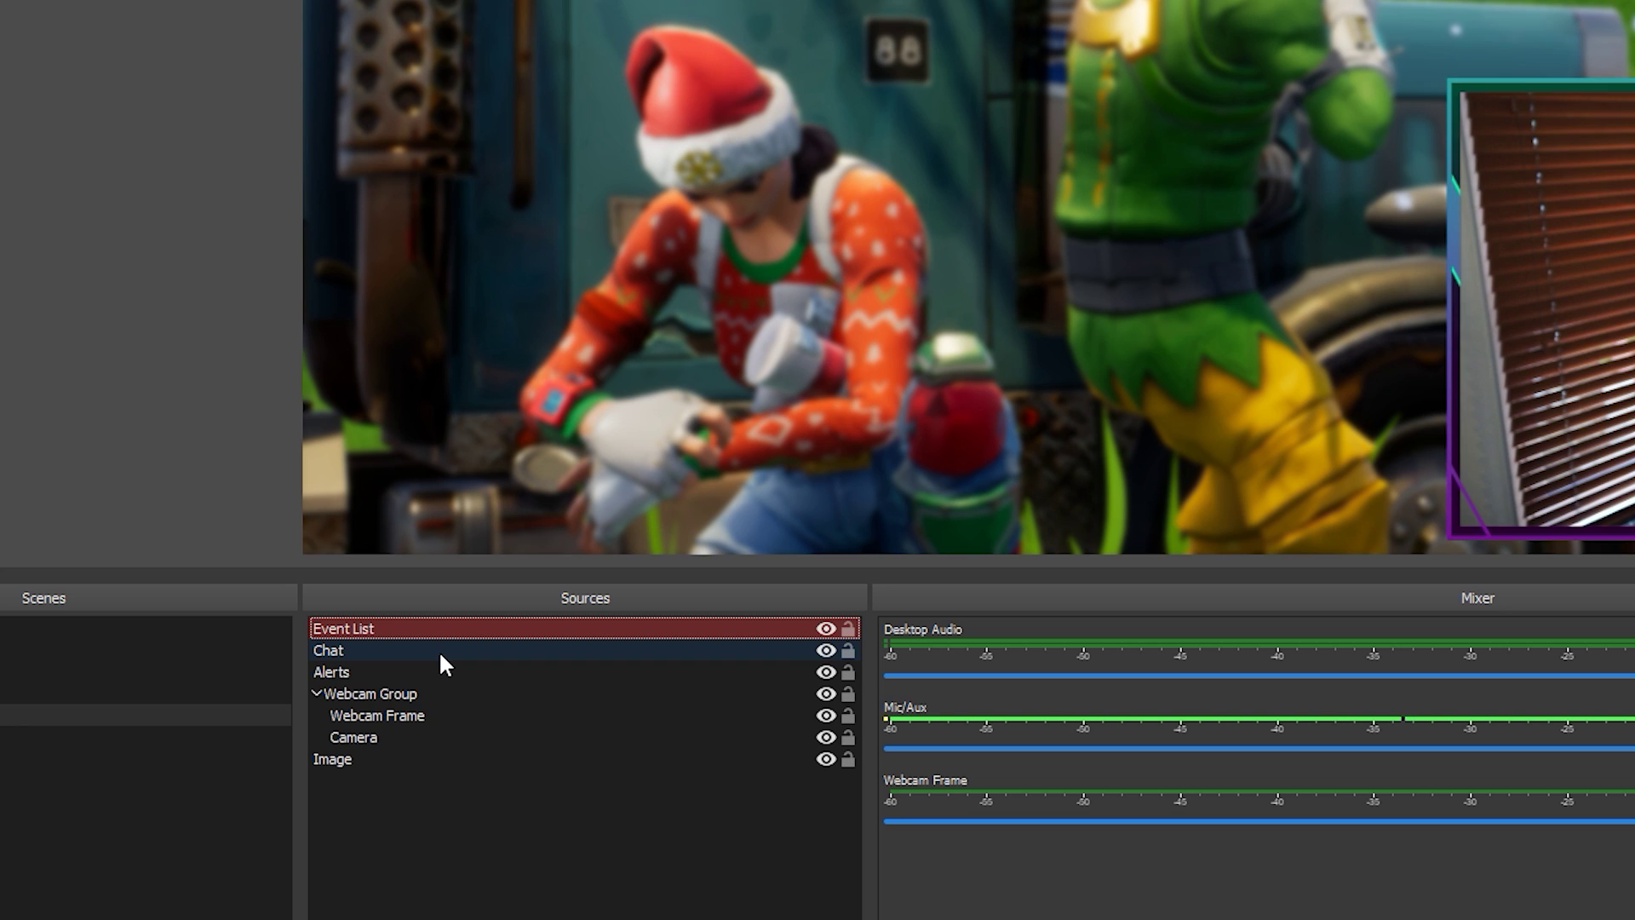
pyautogui.rightClick(437, 651)
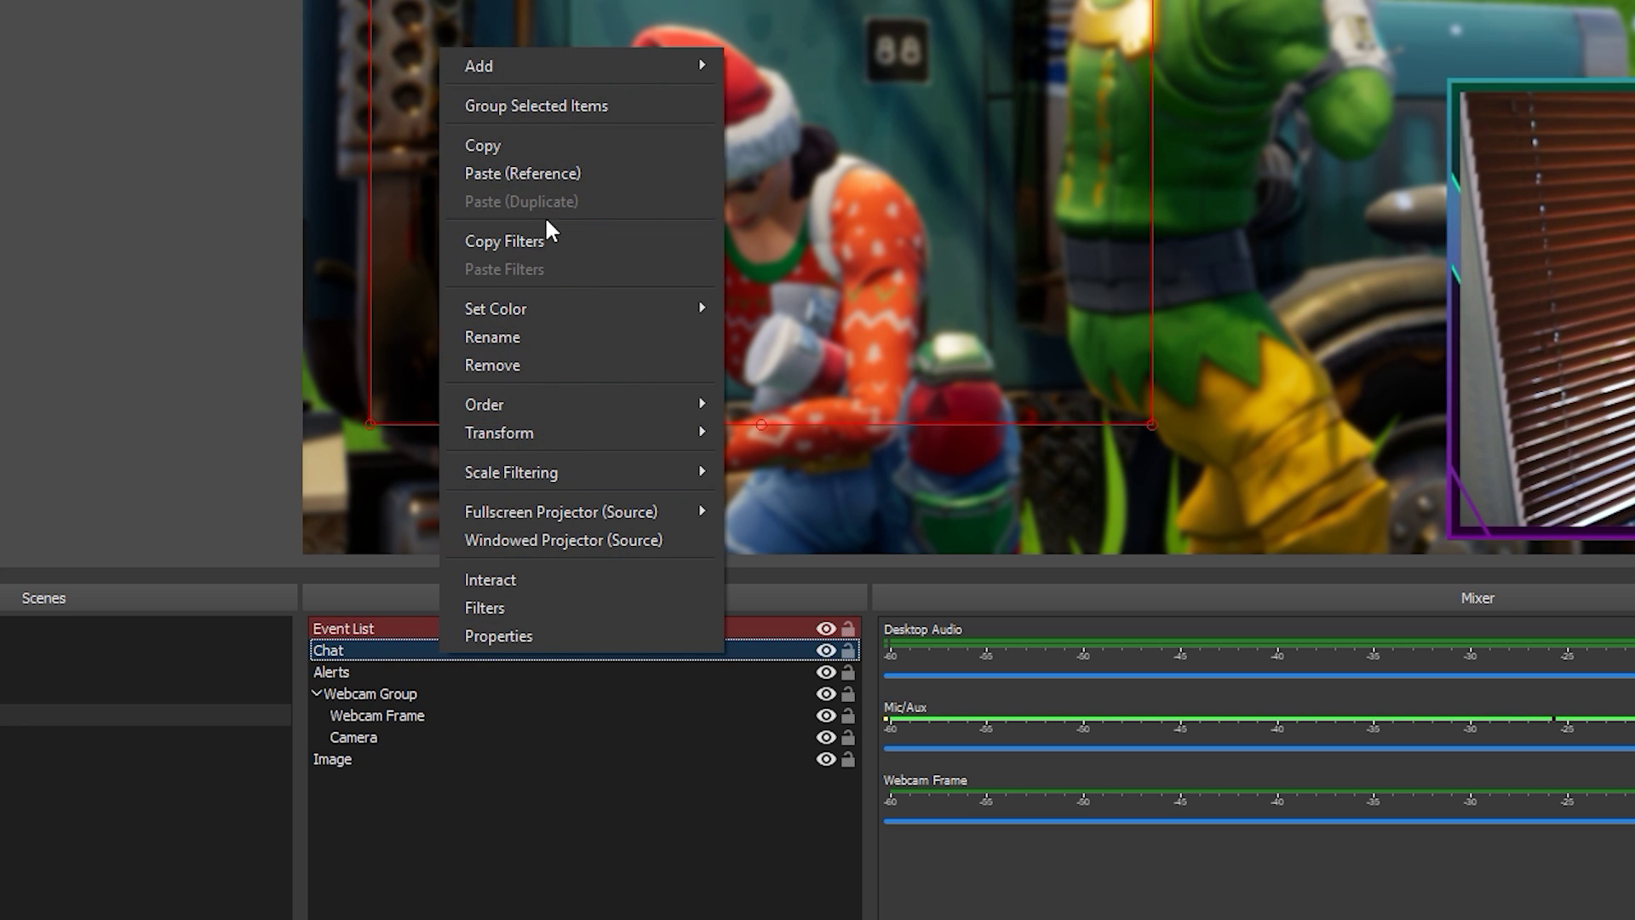
pyautogui.moveTo(569, 313)
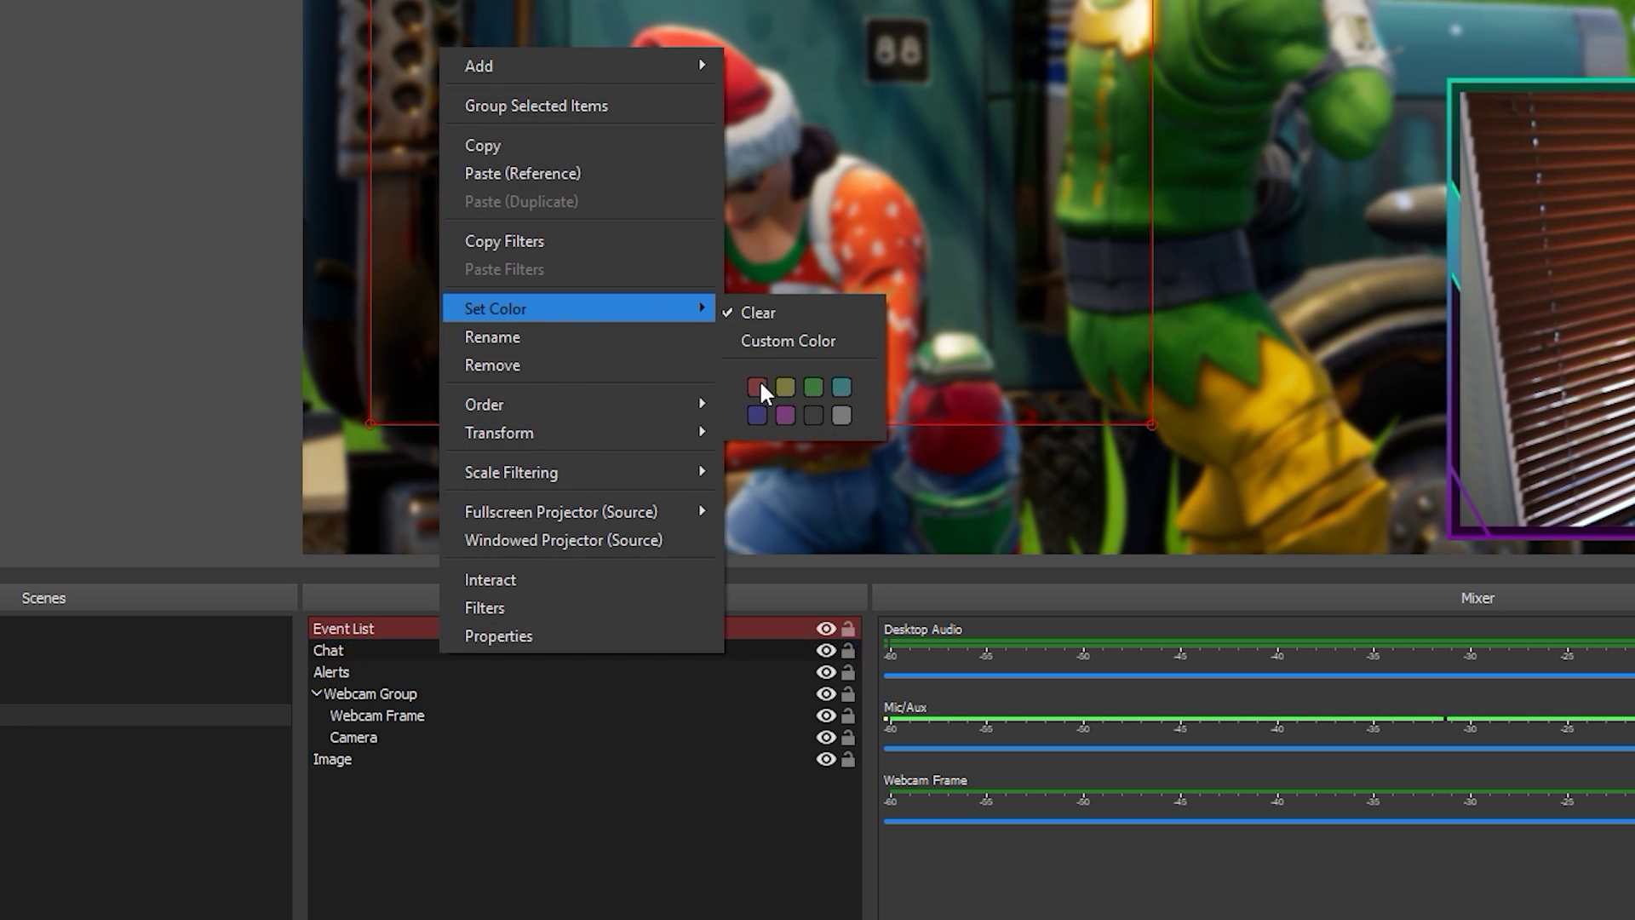
pyautogui.click(759, 381)
pyautogui.rightClick(401, 667)
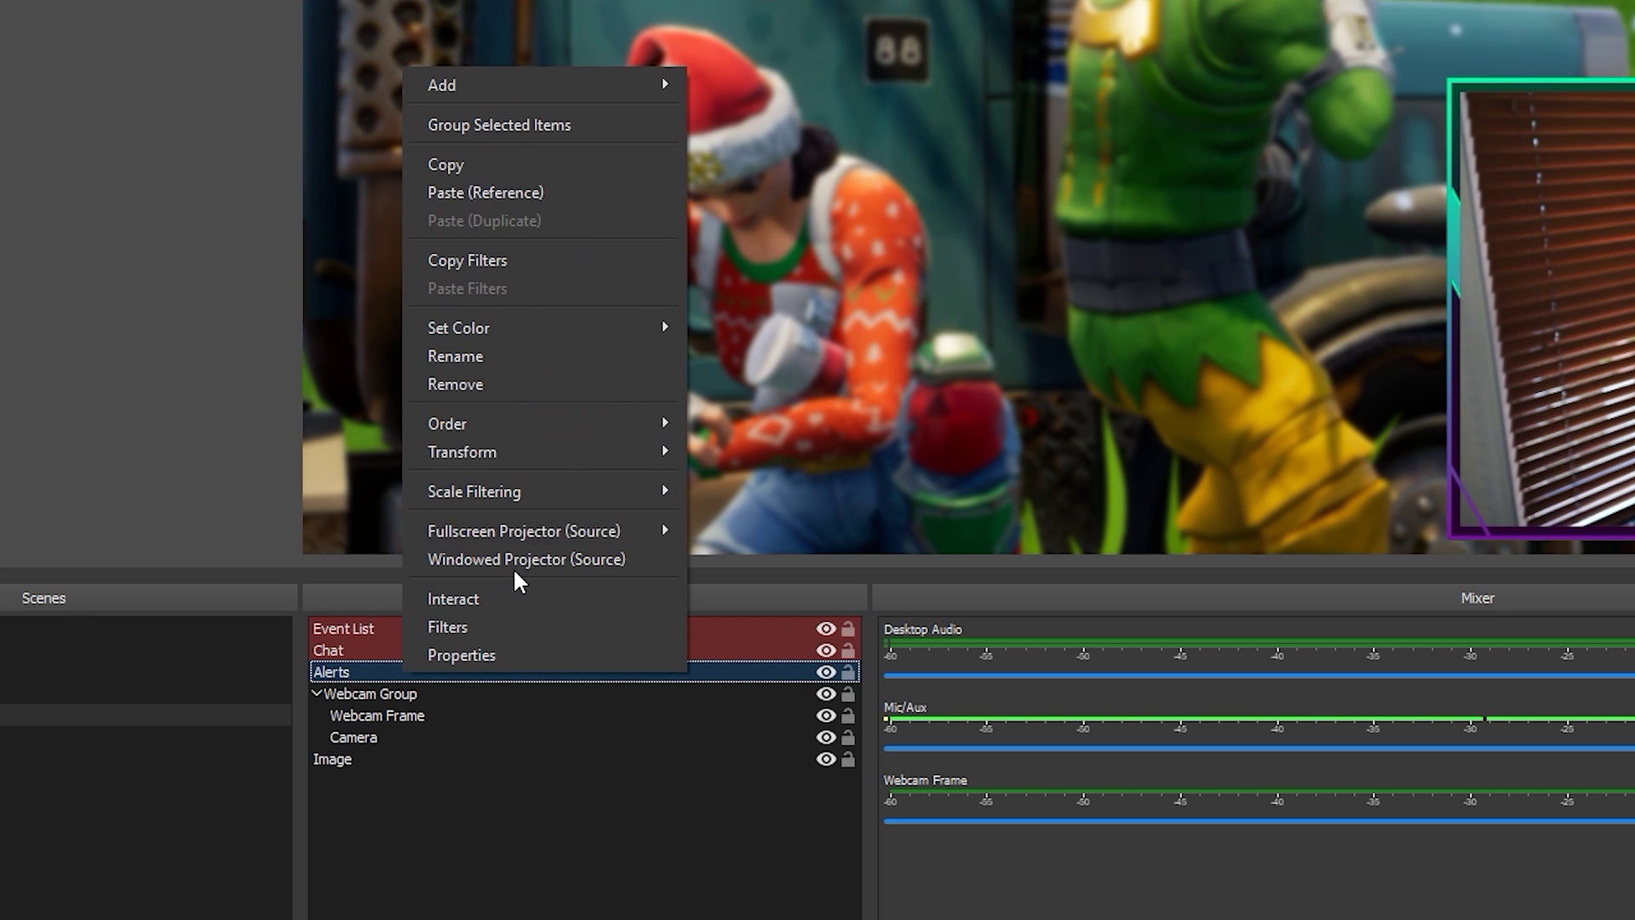
pyautogui.moveTo(527, 333)
pyautogui.click(720, 407)
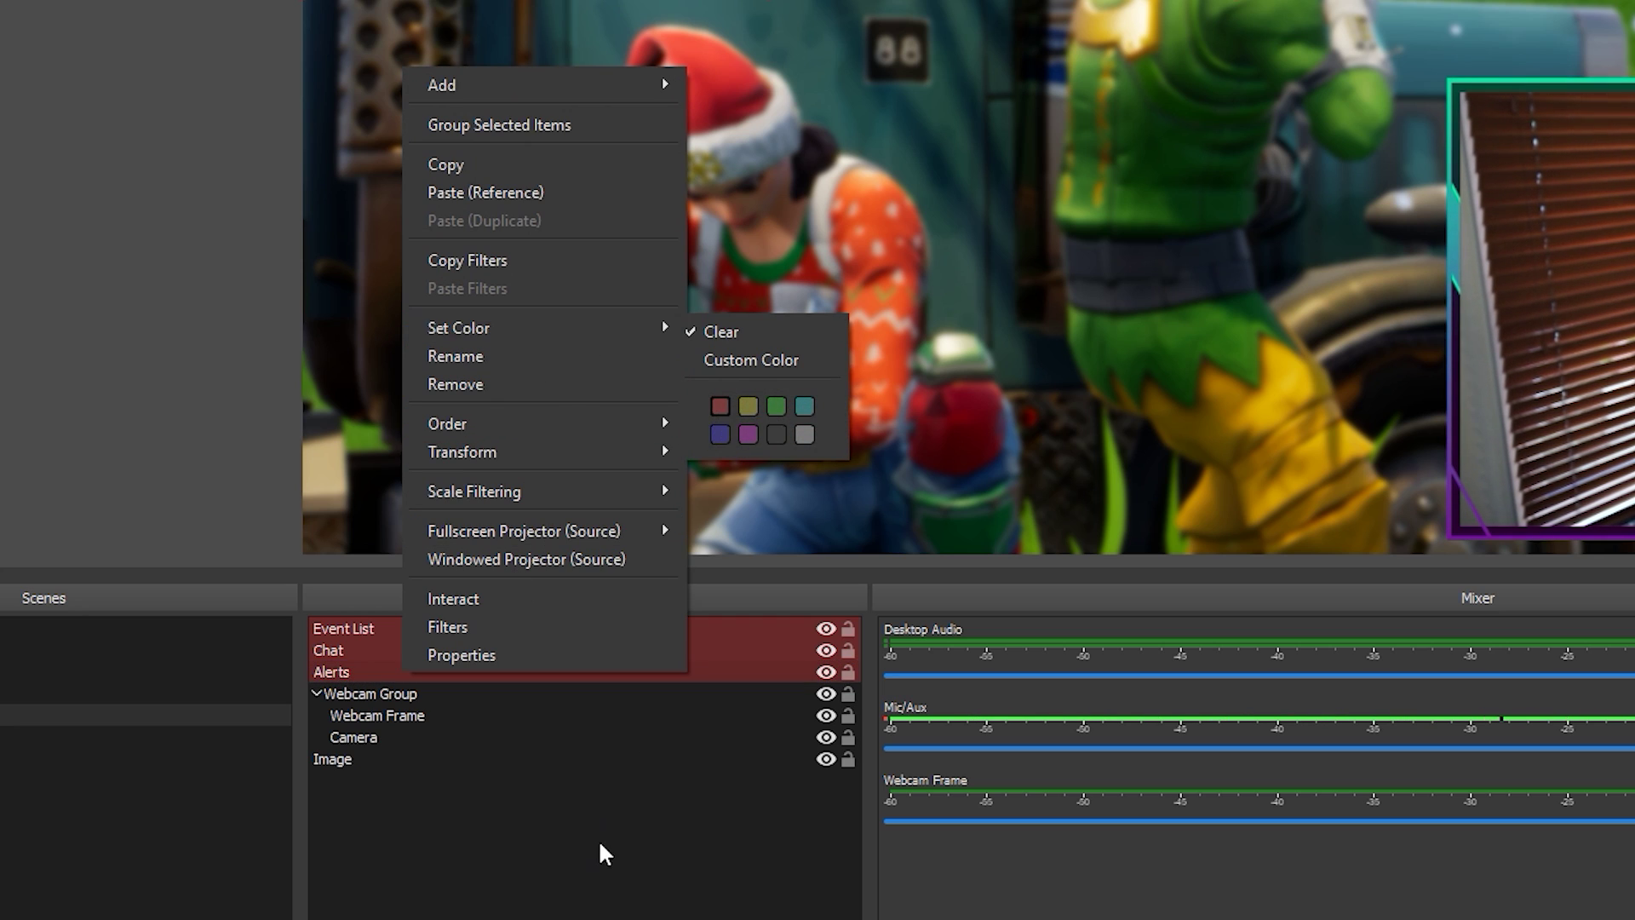
# Step: Set Webcam Group, Webcam Frame and Camera colour labels to yellow
pyautogui.click(437, 693)
pyautogui.rightClick(437, 693)
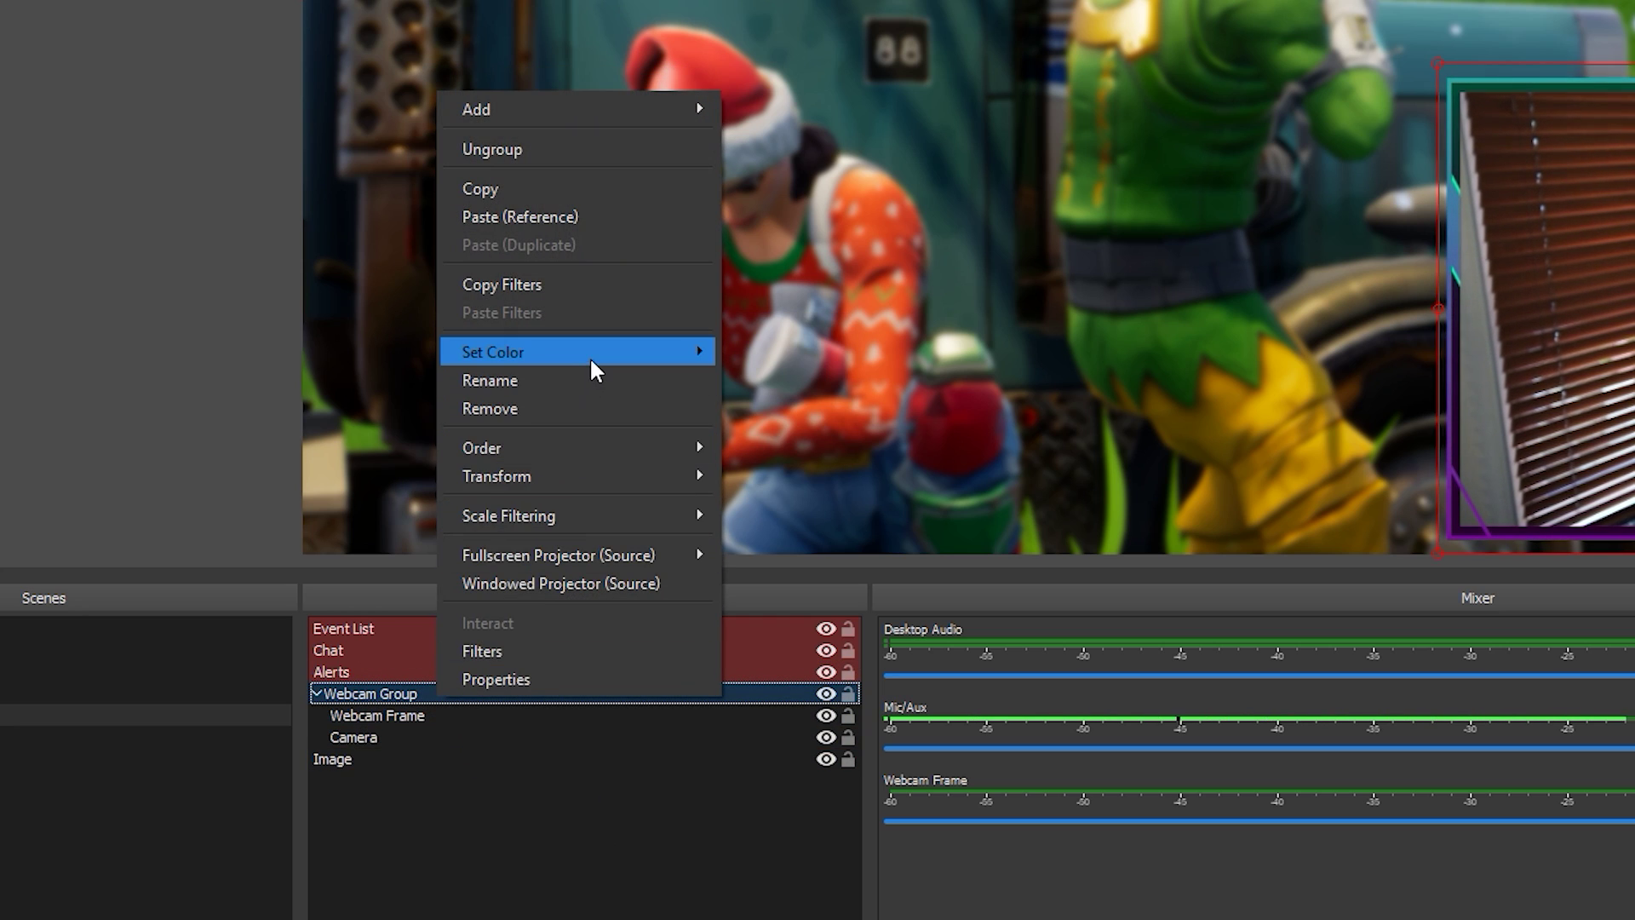
pyautogui.moveTo(589, 355)
pyautogui.click(783, 431)
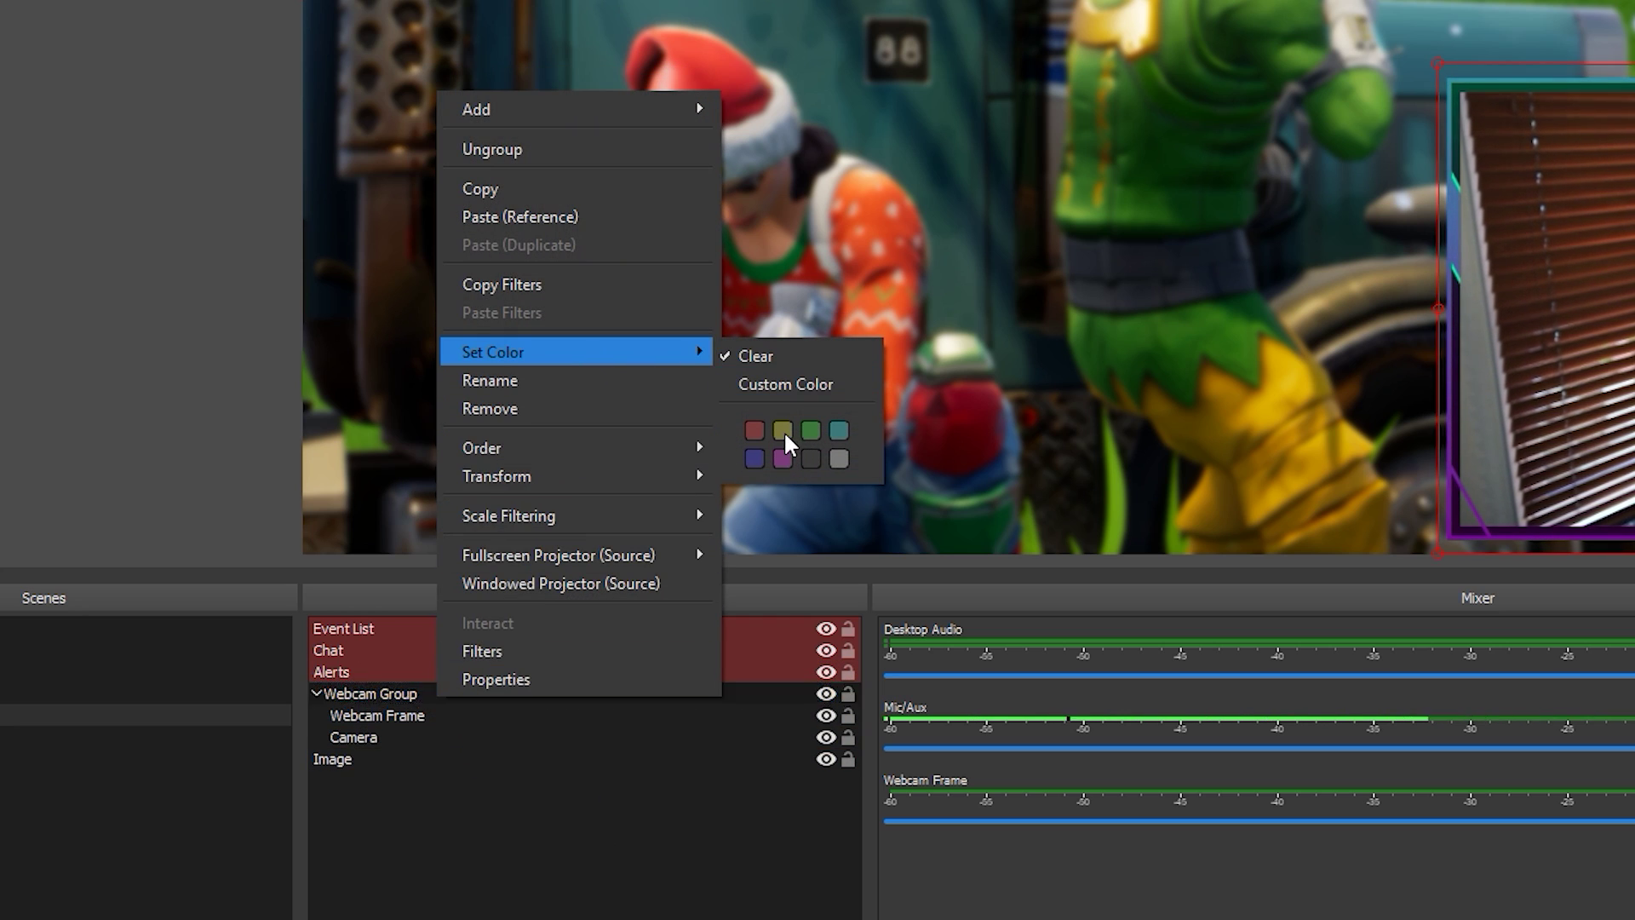
pyautogui.click(582, 835)
pyautogui.rightClick(360, 716)
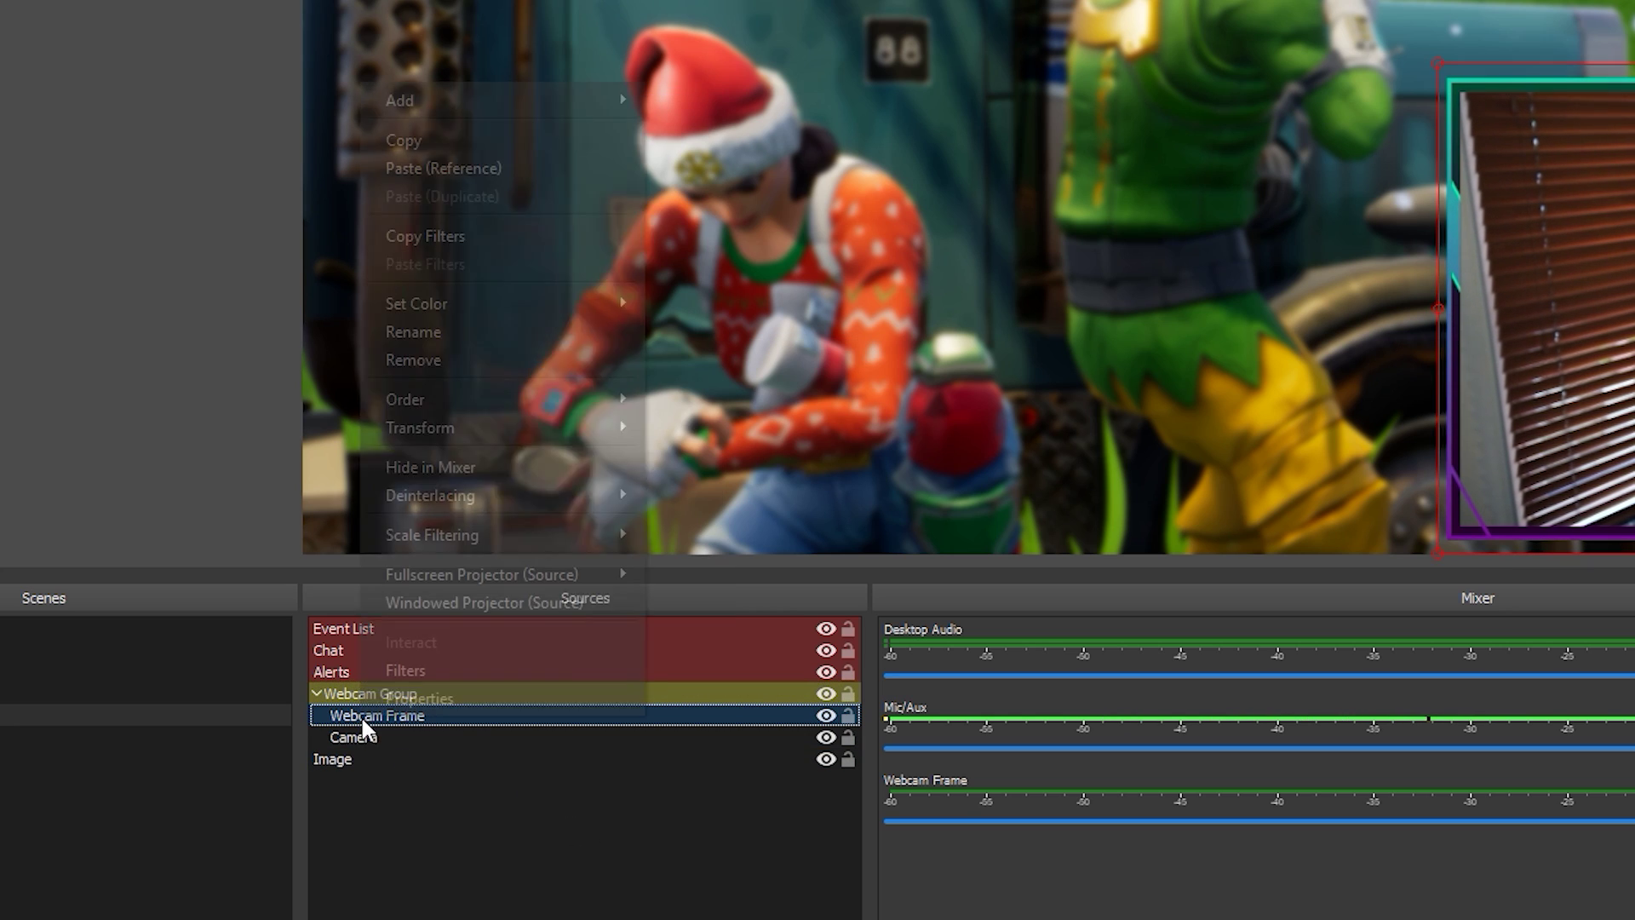
pyautogui.click(710, 378)
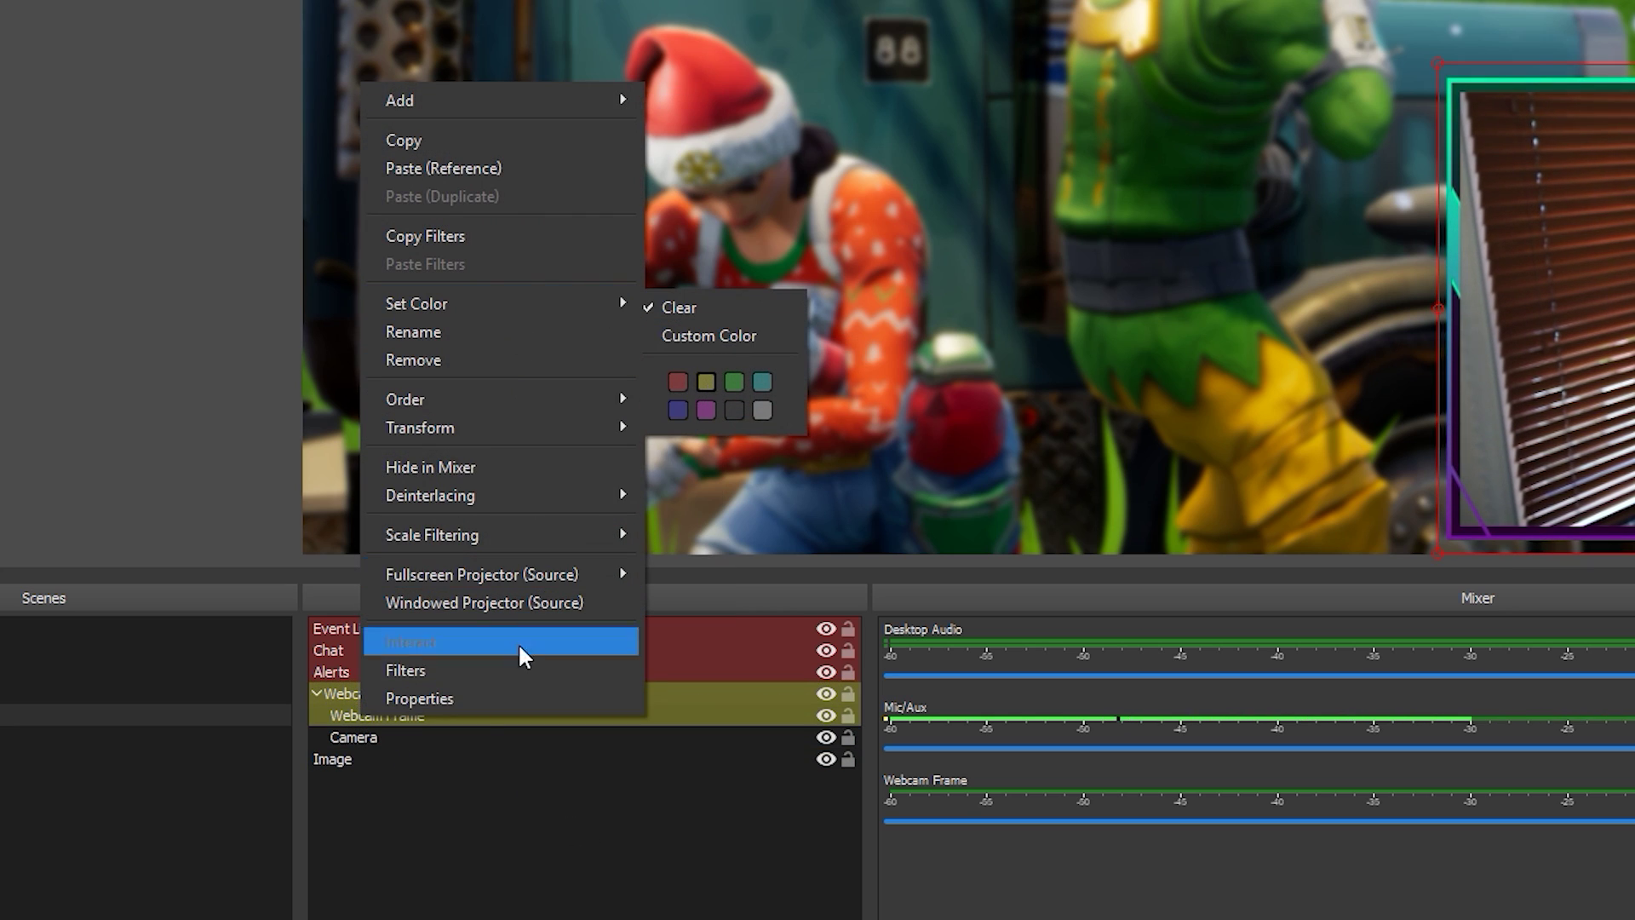
pyautogui.click(447, 738)
pyautogui.rightClick(450, 741)
pyautogui.moveTo(637, 328)
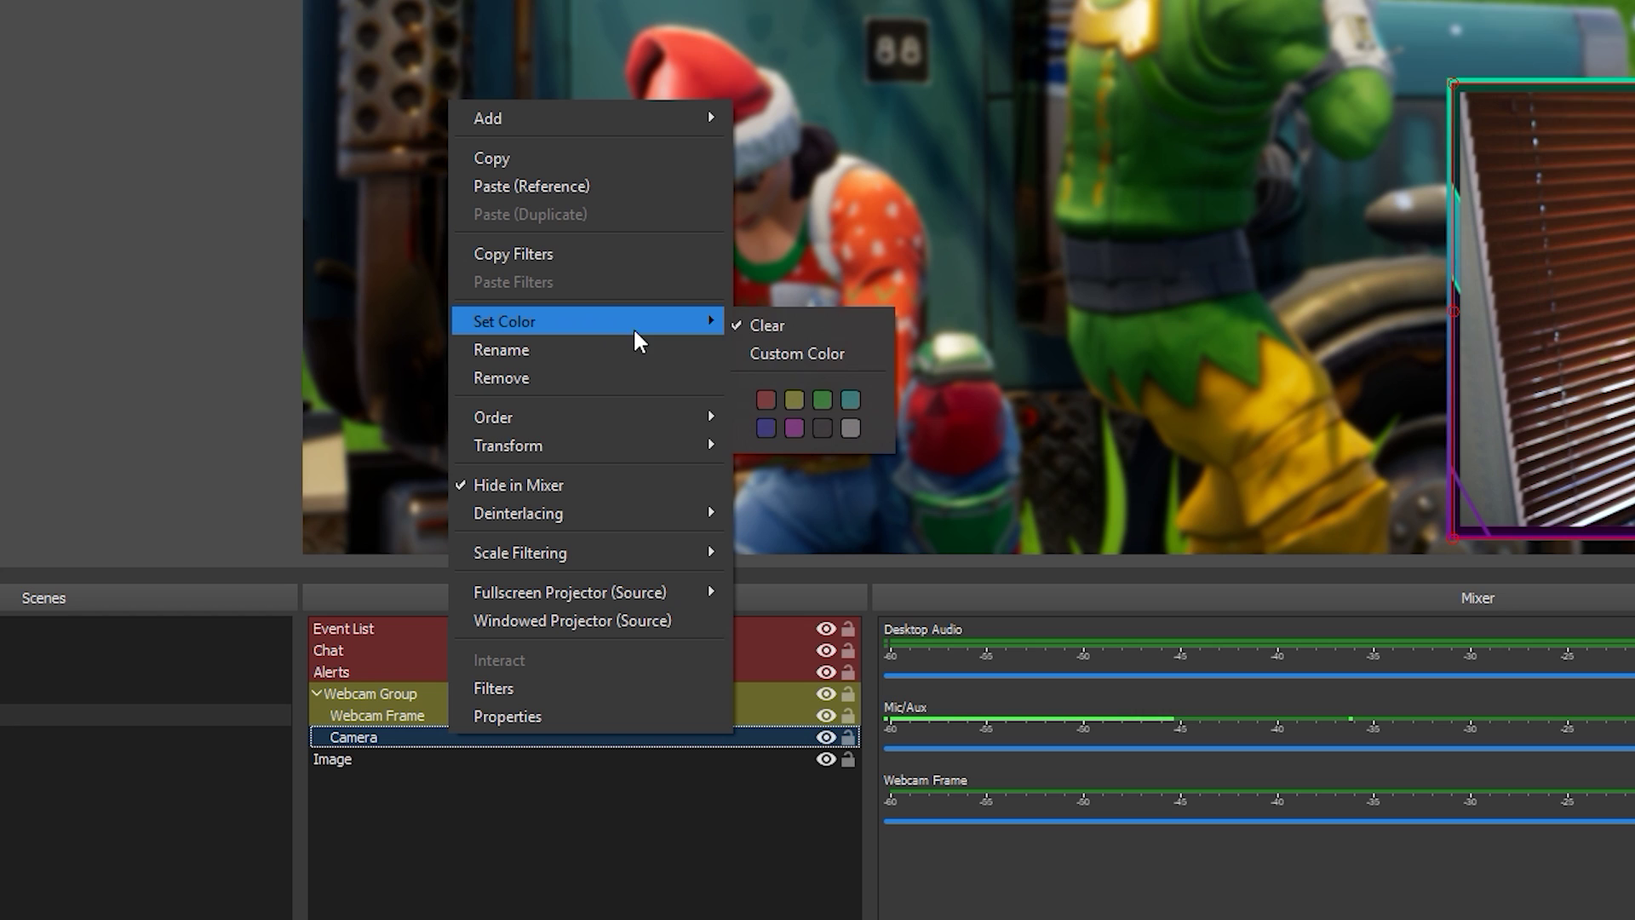
pyautogui.click(793, 400)
# Step: Set the Image source's colour label to green
pyautogui.click(436, 760)
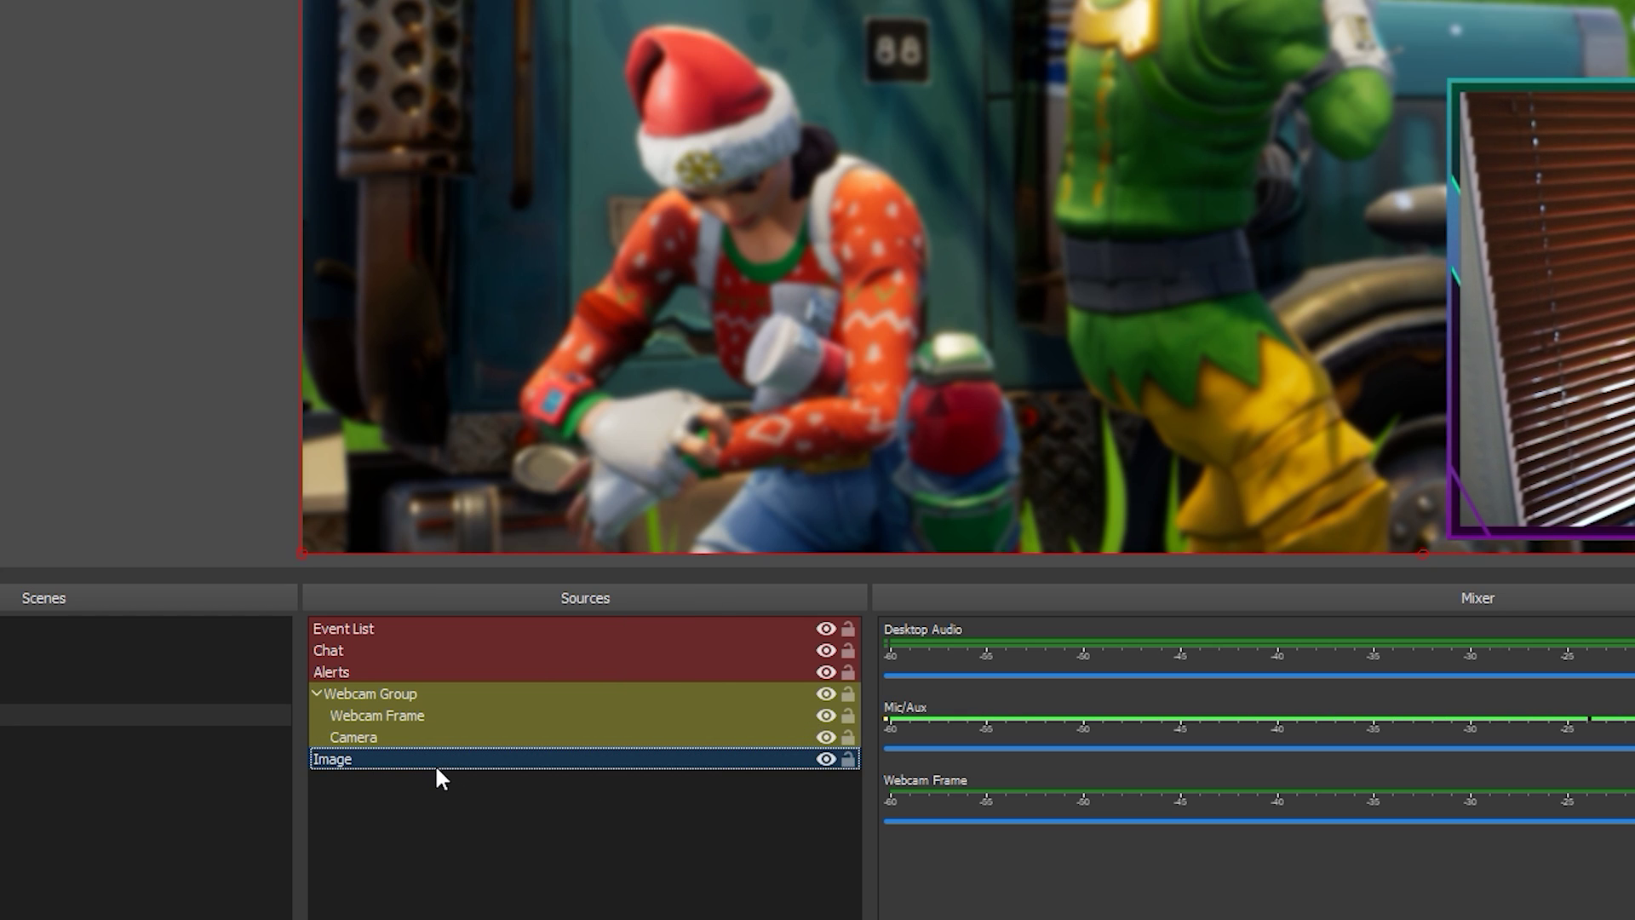
pyautogui.rightClick(436, 761)
pyautogui.moveTo(569, 425)
pyautogui.click(810, 501)
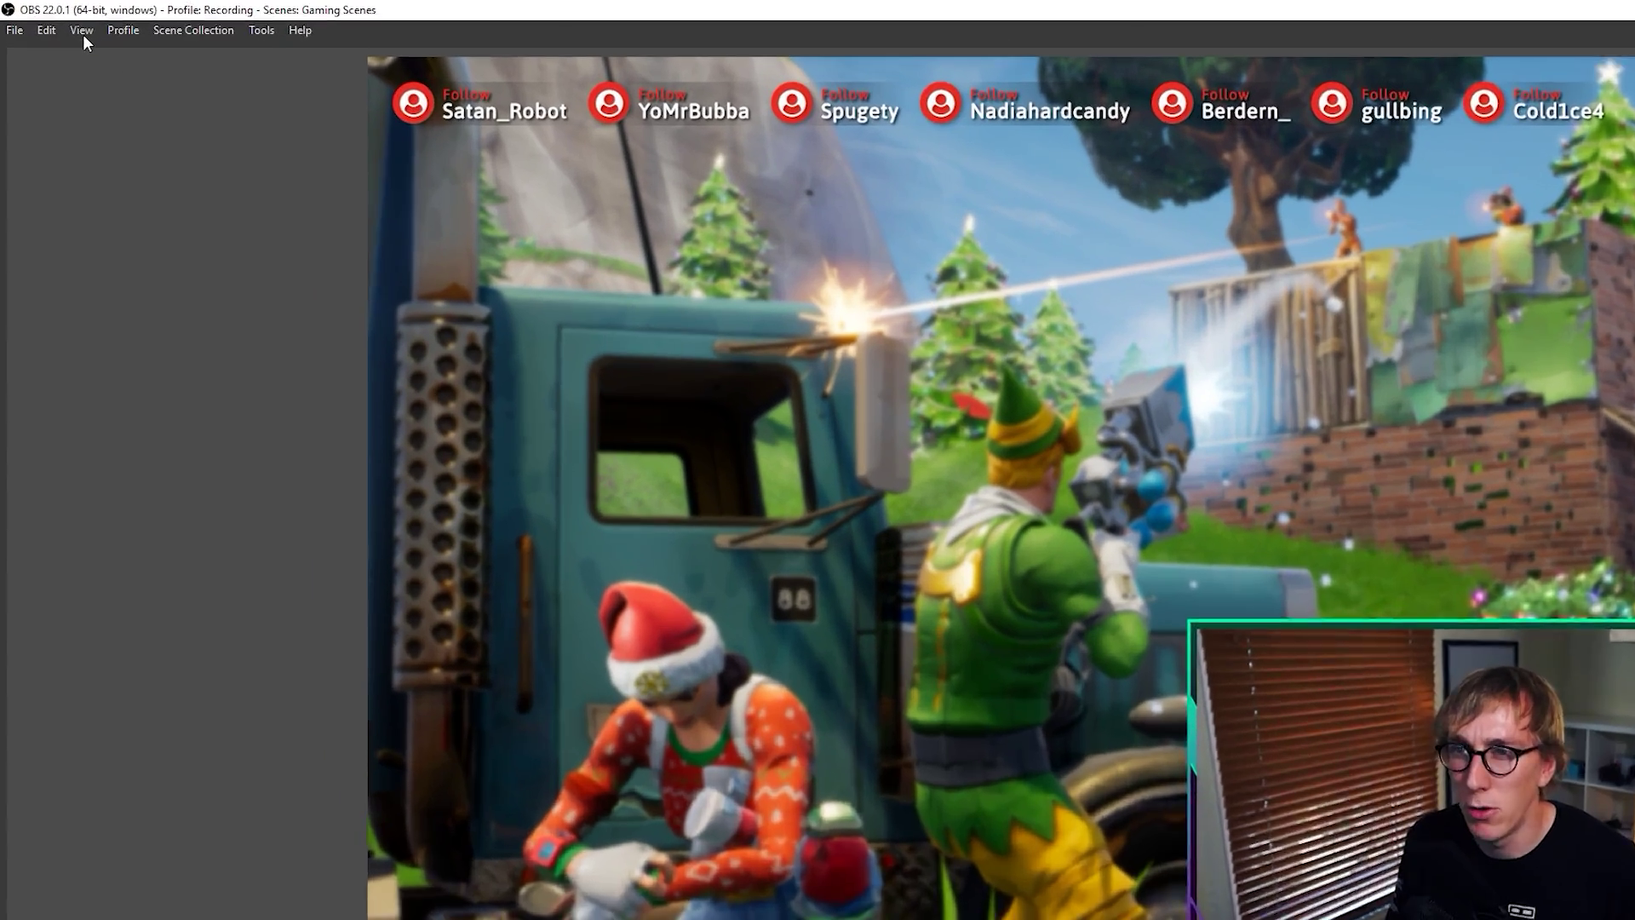
# Step: Open View > Multiview (Fullscreen) on the display to show Preview, Program and six scenes
pyautogui.click(56, 20)
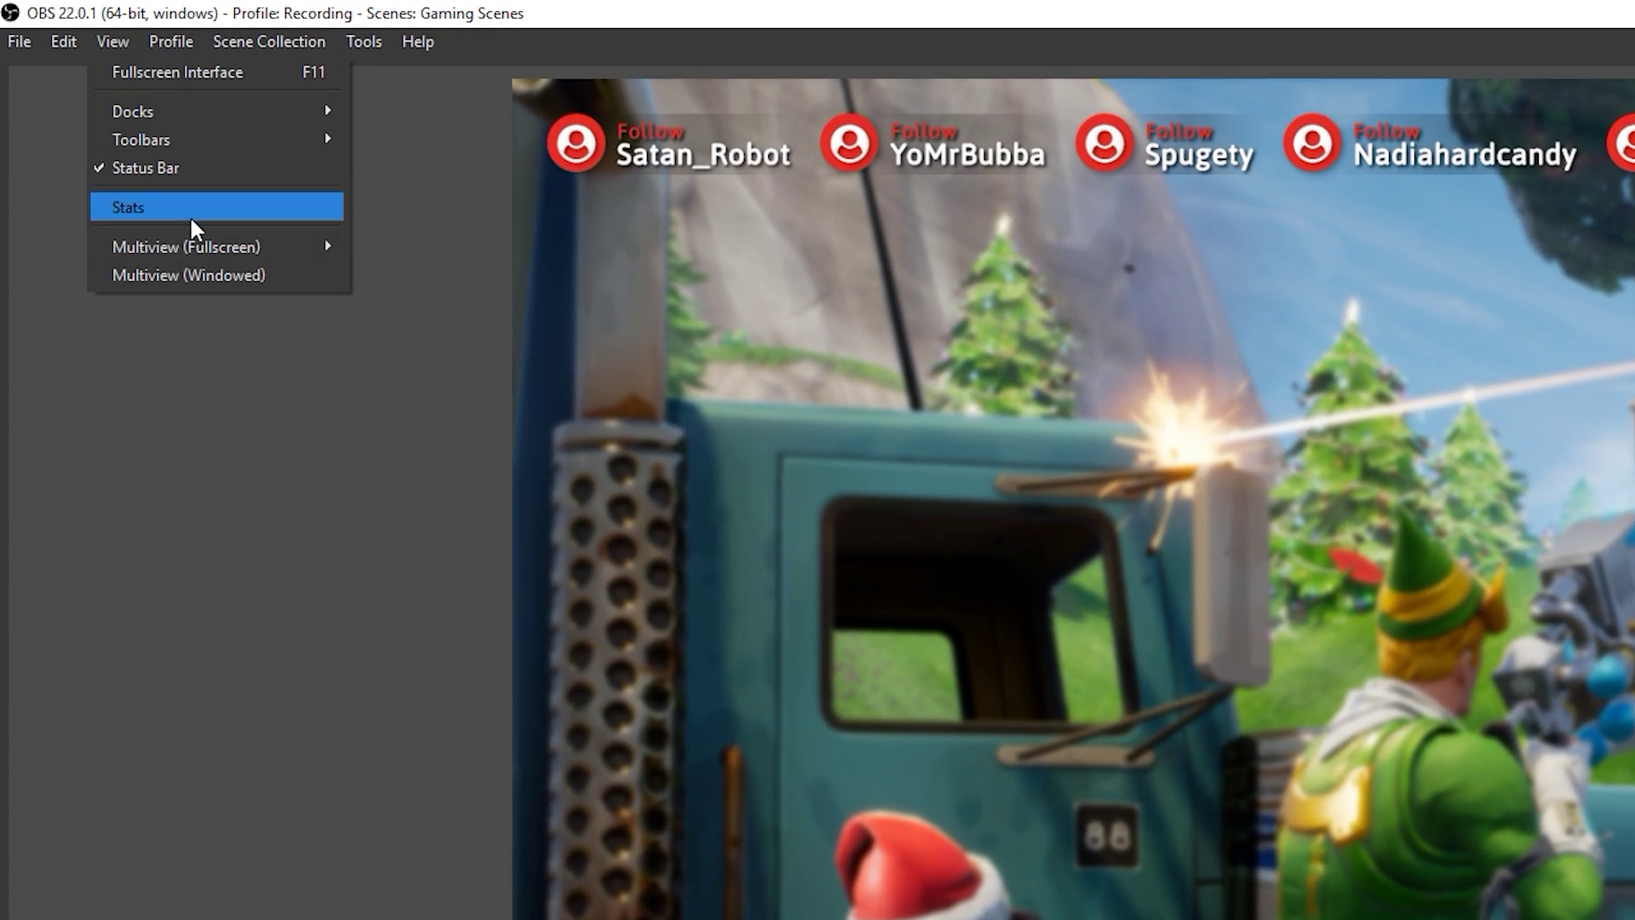
pyautogui.moveTo(208, 248)
pyautogui.click(471, 247)
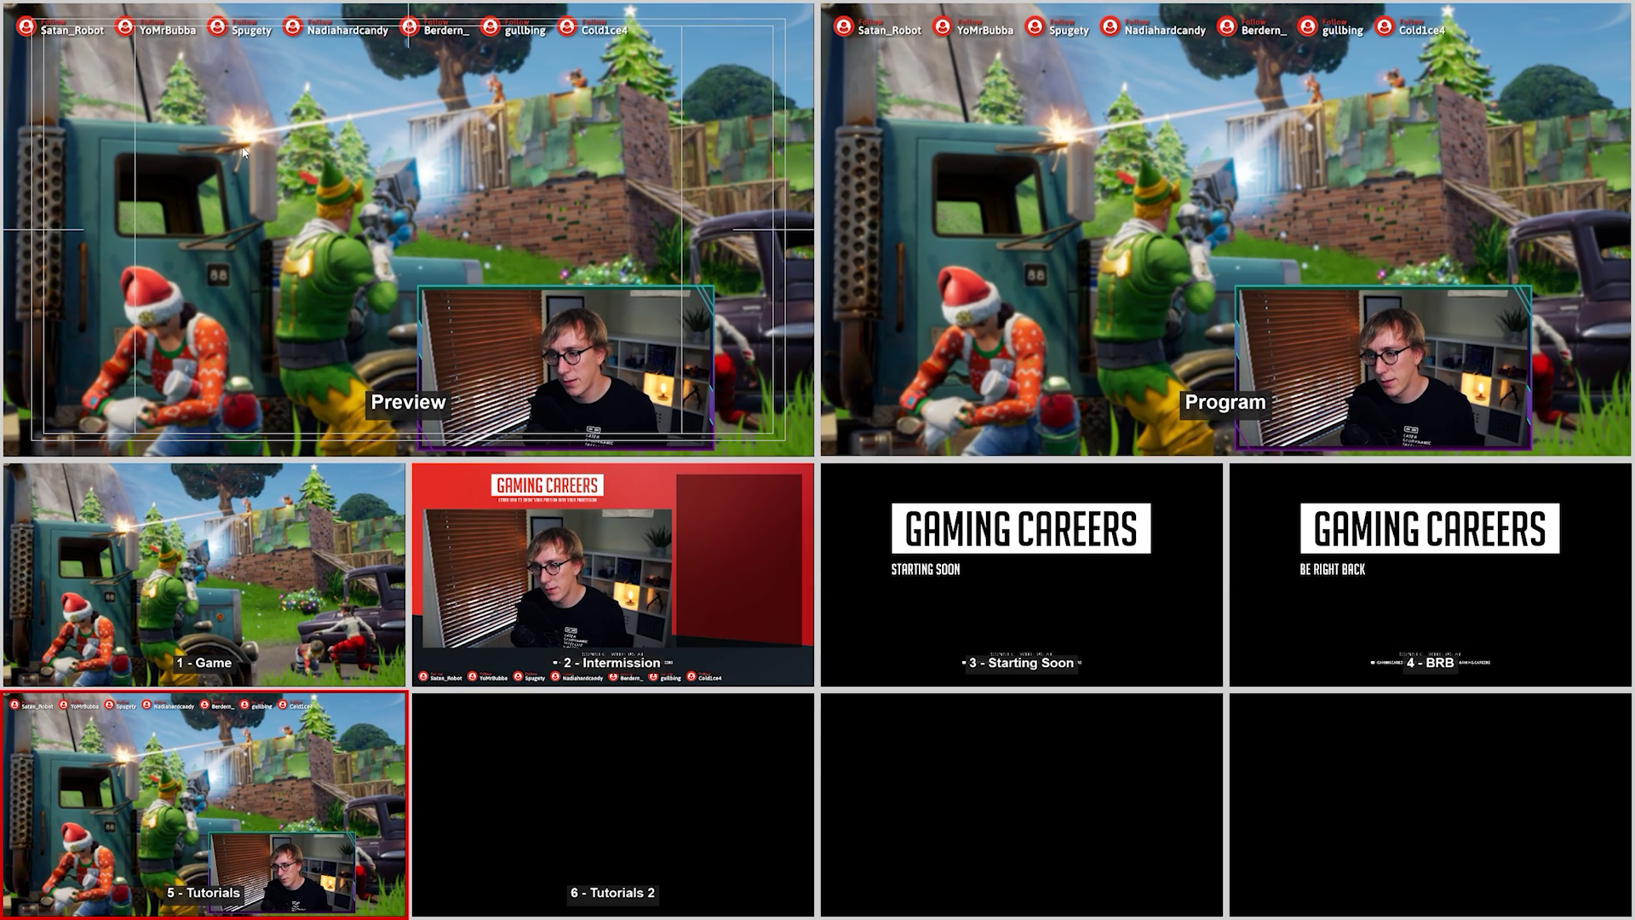